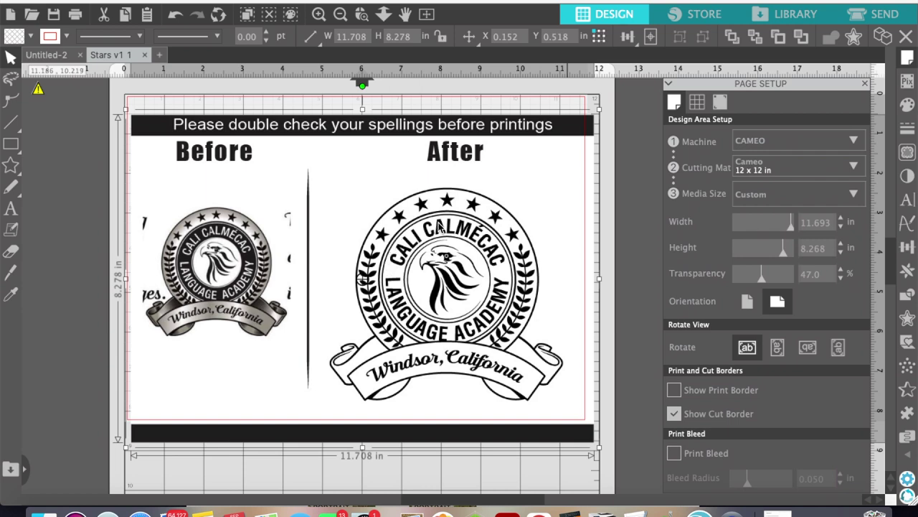
# Switch to the Untitled-2 document containing the eagle logo and the star grid.
pyautogui.click(47, 54)
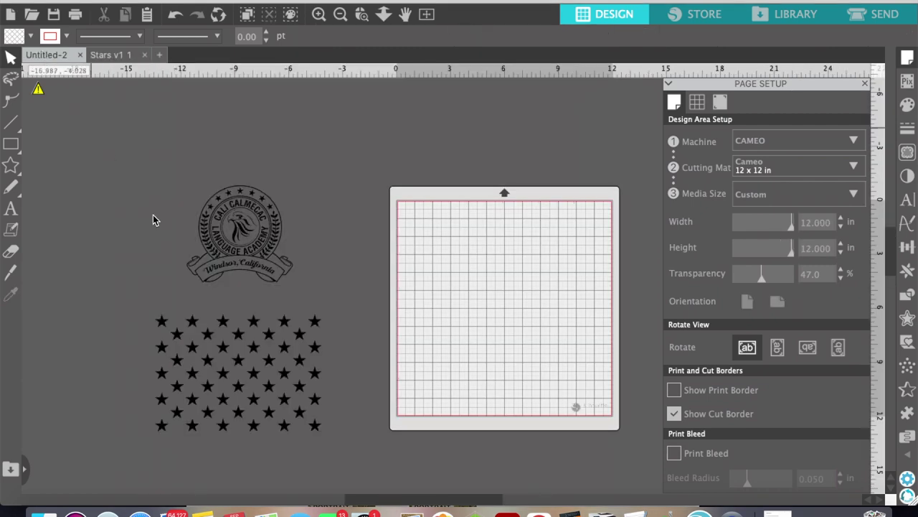
# Zoom in, nudge the logo down, and shift the star grid up and right.
pyautogui.click(319, 15)
pyautogui.hscroll(-2, 196, 157)
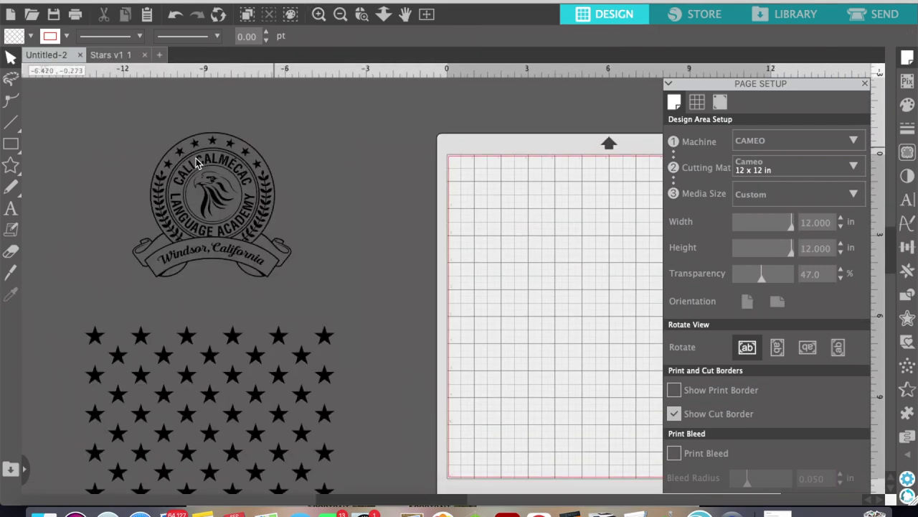
pyautogui.hscroll(-1, 178, 176)
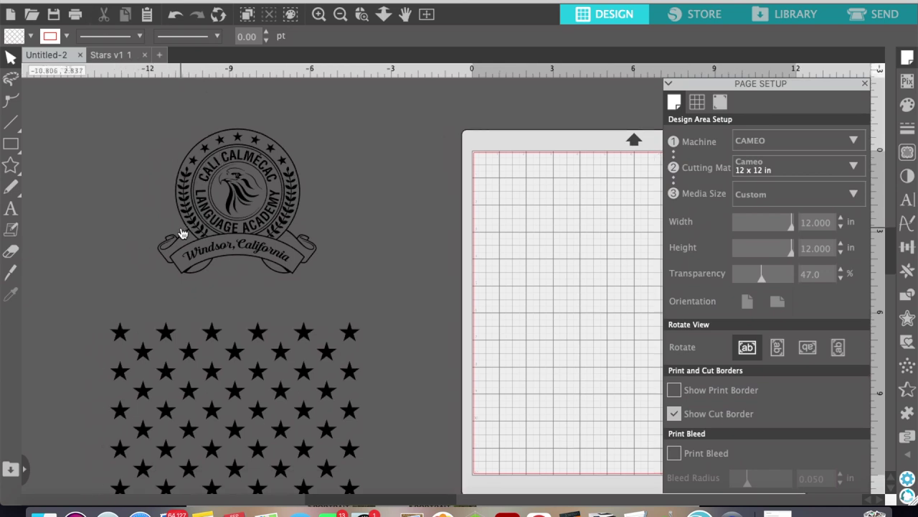
pyautogui.scroll(-1, 182, 234)
pyautogui.scroll(-1, 182, 234)
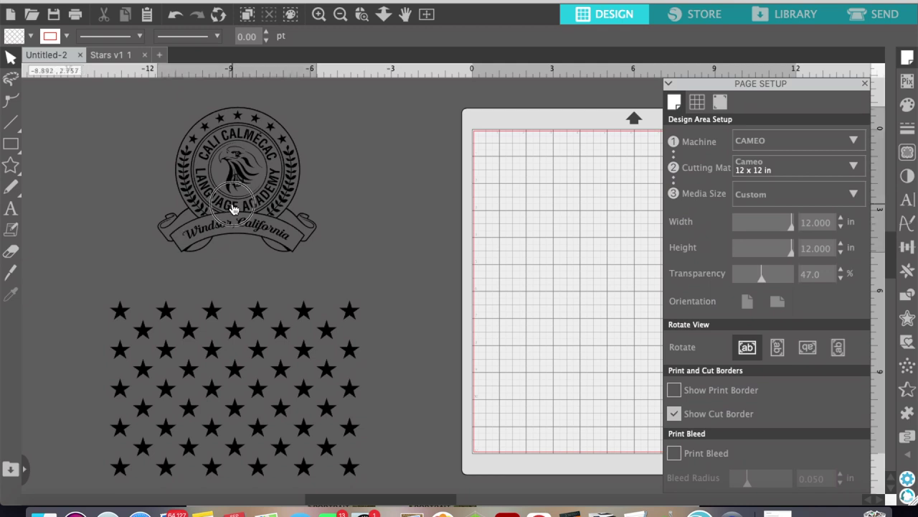
pyautogui.moveTo(236, 206); pyautogui.dragTo(233, 230)
pyautogui.press('Escape')
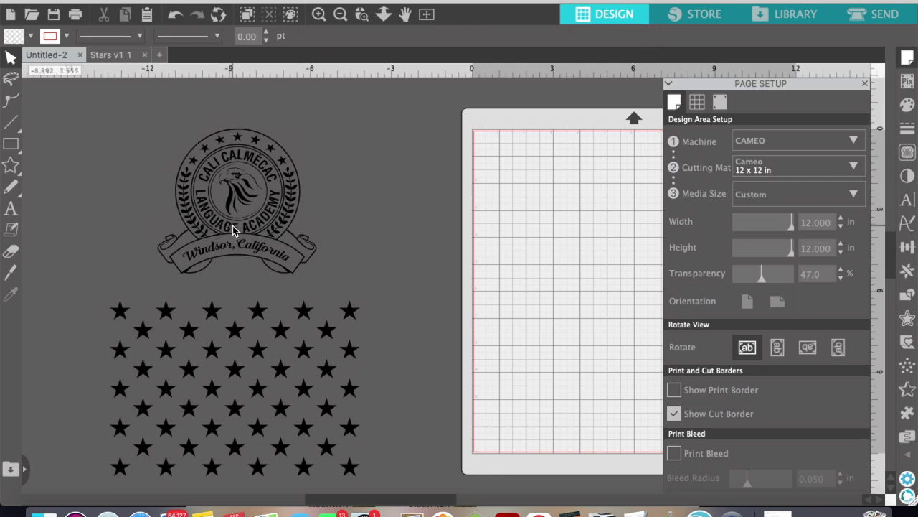
pyautogui.moveTo(165, 310); pyautogui.dragTo(174, 296)
pyautogui.press('Escape')
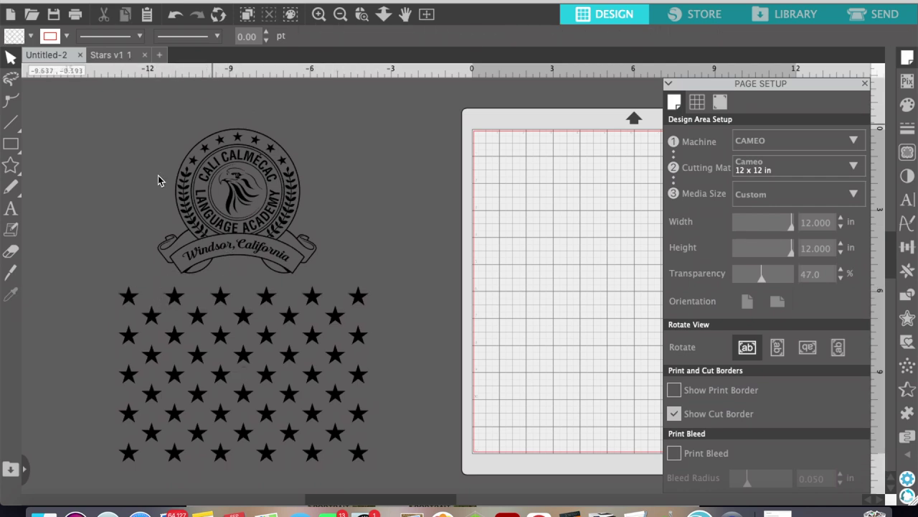
# Raise the eagle logo slightly and drag the star grid up over it.
pyautogui.click(219, 227)
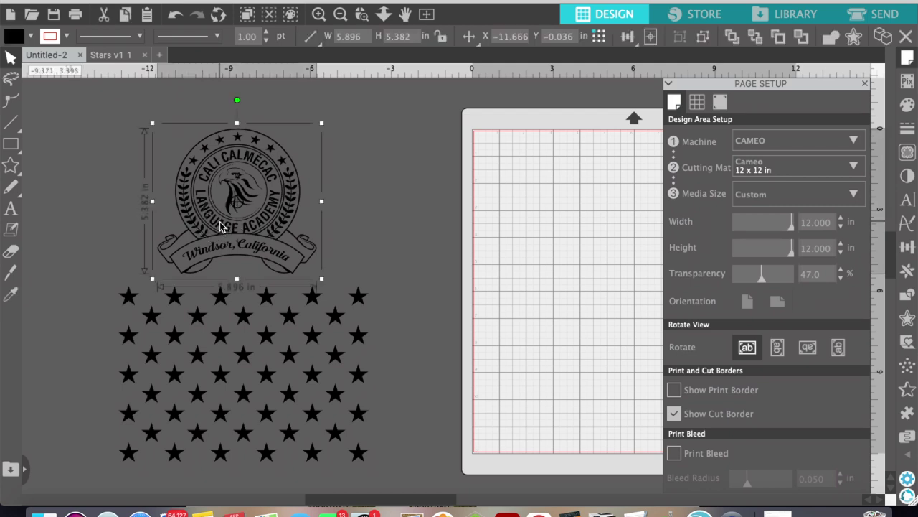
pyautogui.moveTo(220, 226); pyautogui.dragTo(223, 210)
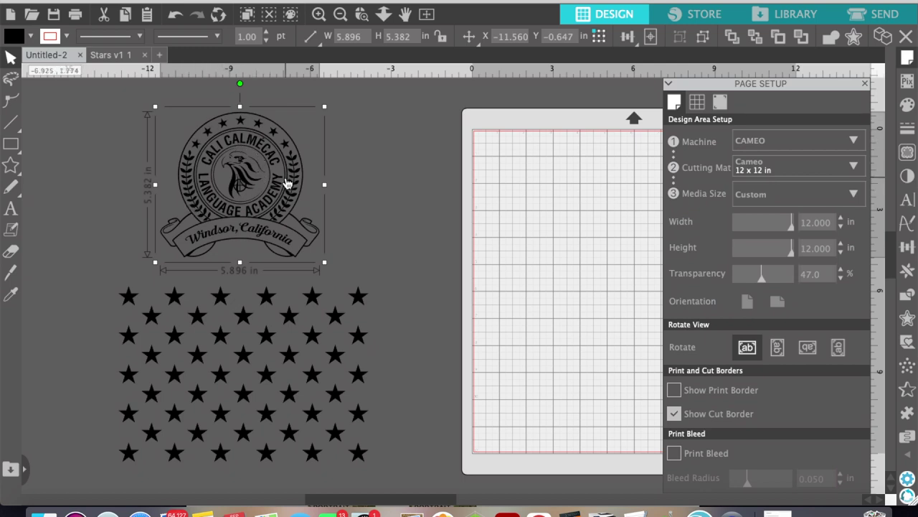
pyautogui.click(222, 298)
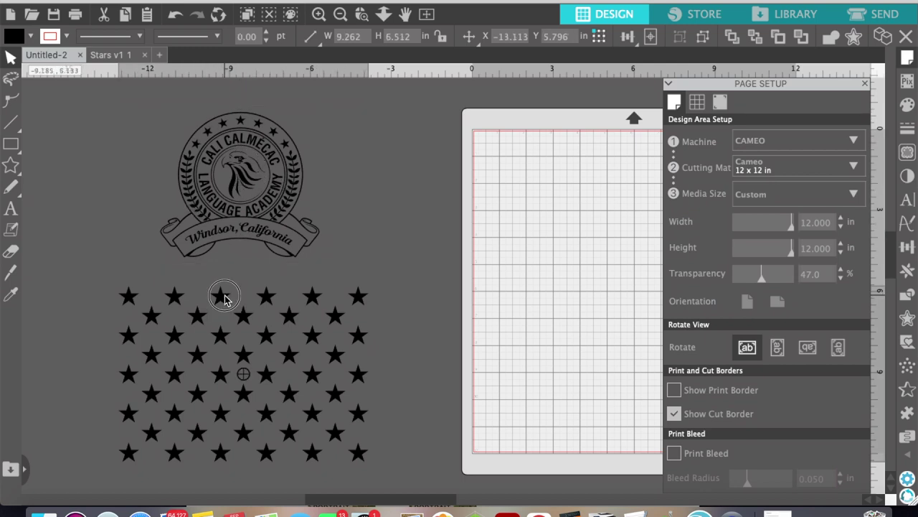
pyautogui.moveTo(222, 298); pyautogui.dragTo(224, 107)
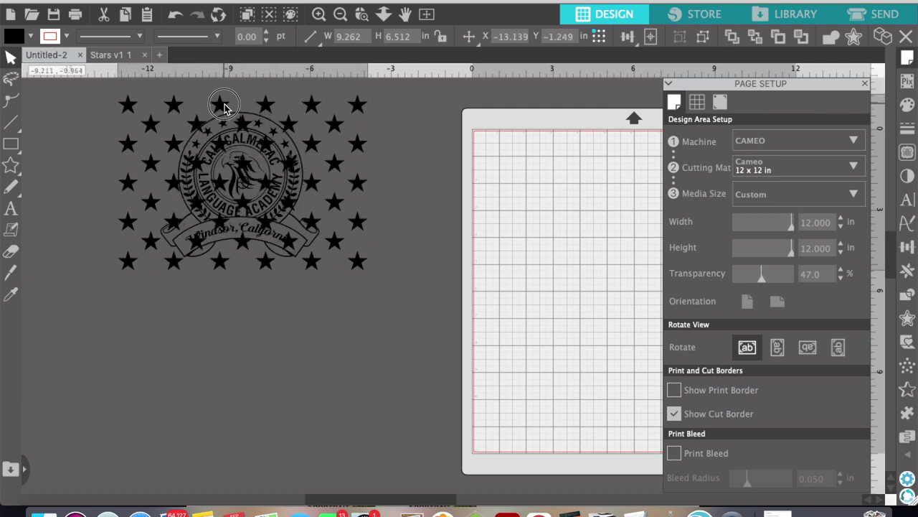
pyautogui.click(224, 108)
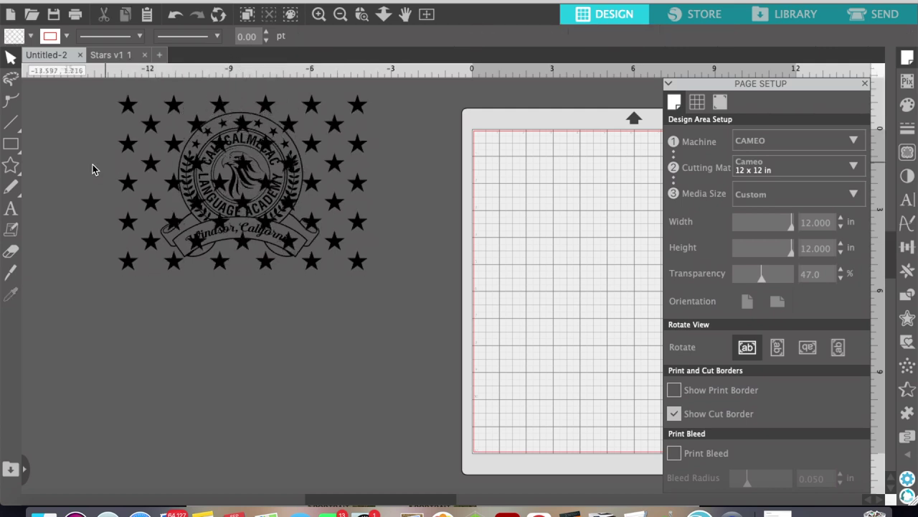
# Draw a rectangle below the starred logo with the Rectangle tool.
pyautogui.click(10, 143)
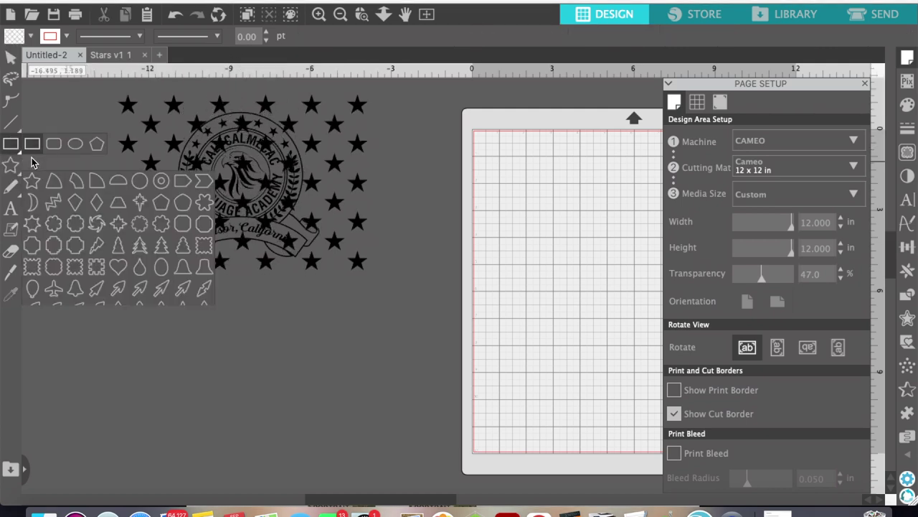
pyautogui.click(32, 144)
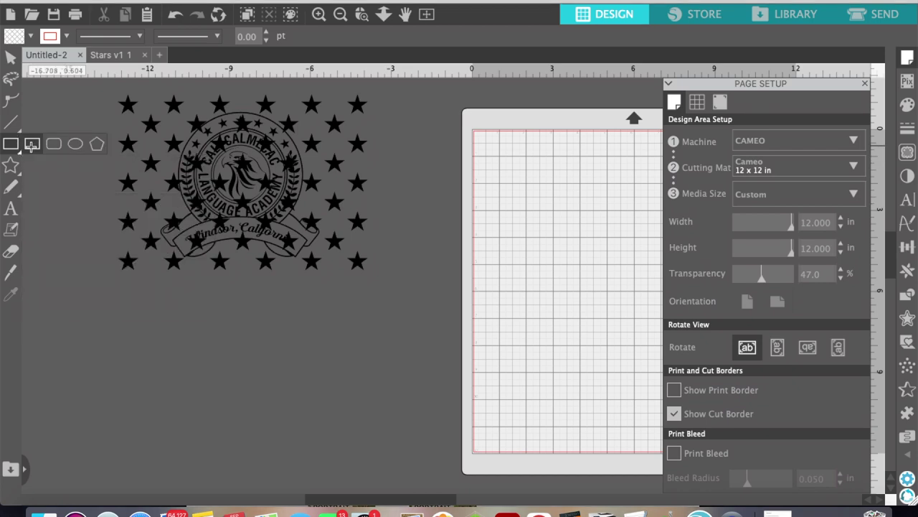
pyautogui.moveTo(106, 329); pyautogui.dragTo(297, 418)
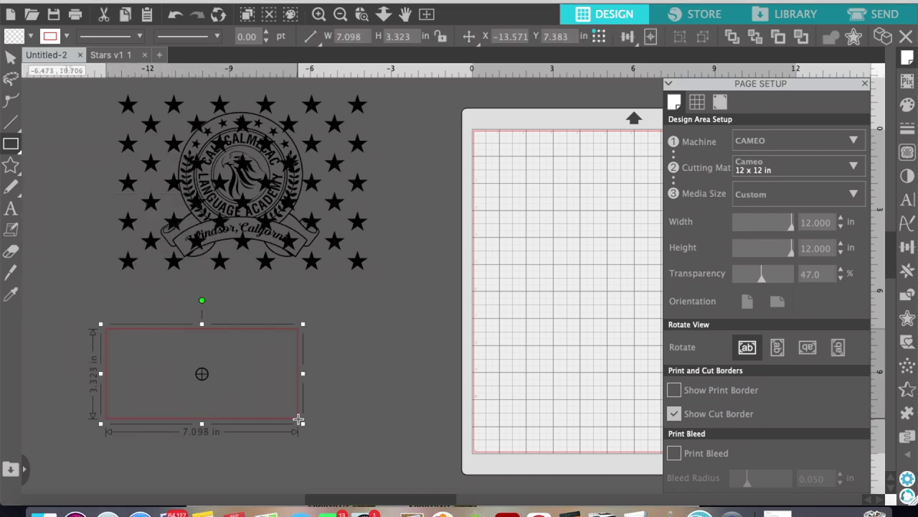
pyautogui.click(10, 57)
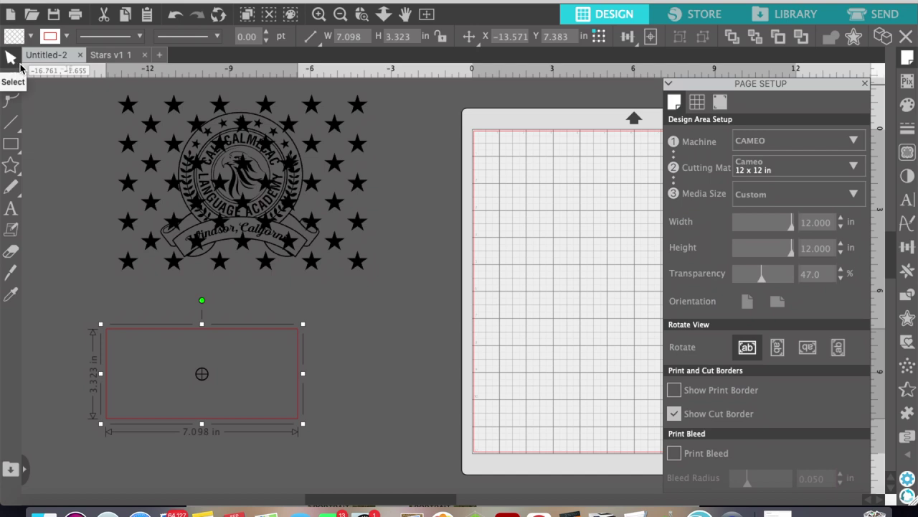
# Set the rectangle's width to 7.000 in Transform > Scale, then select both objects.
pyautogui.click(910, 248)
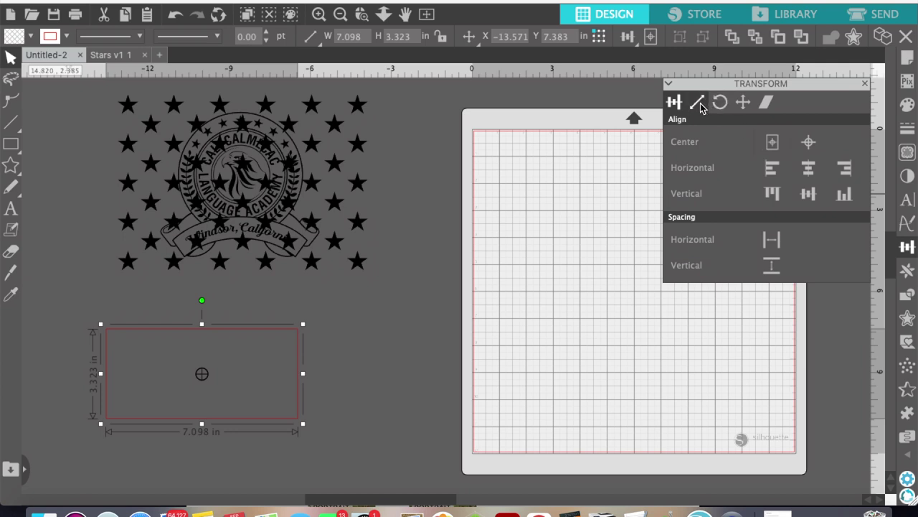
pyautogui.click(700, 105)
pyautogui.click(806, 251)
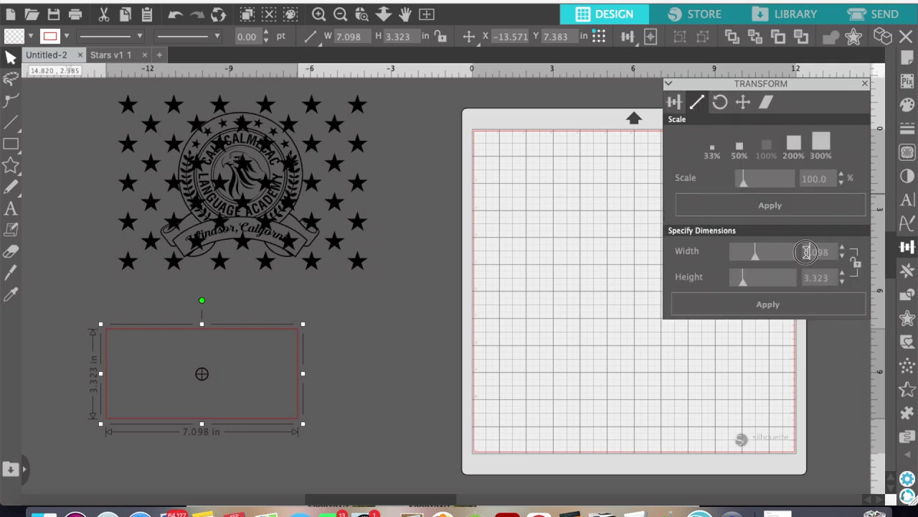
pyautogui.moveTo(806, 251); pyautogui.dragTo(859, 259)
pyautogui.write('7')
pyautogui.press('Tab')
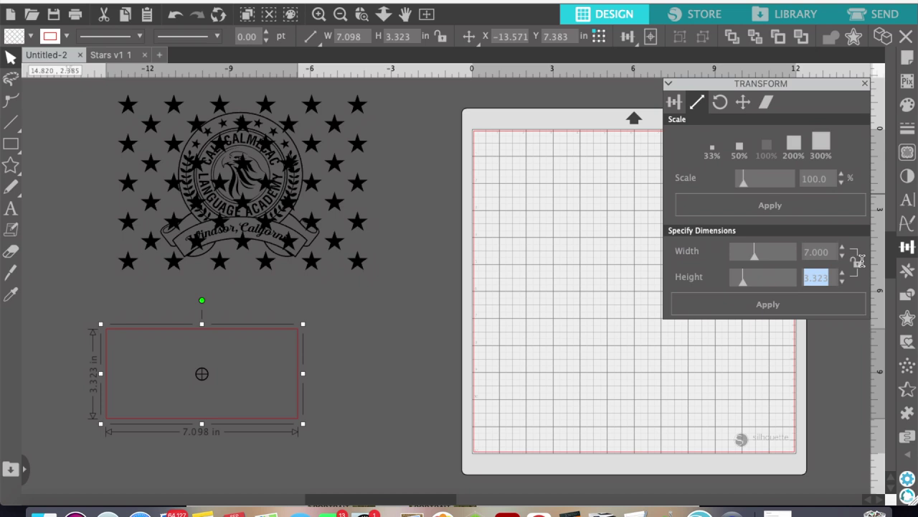
pyautogui.hotkey('shift', 'Tab')
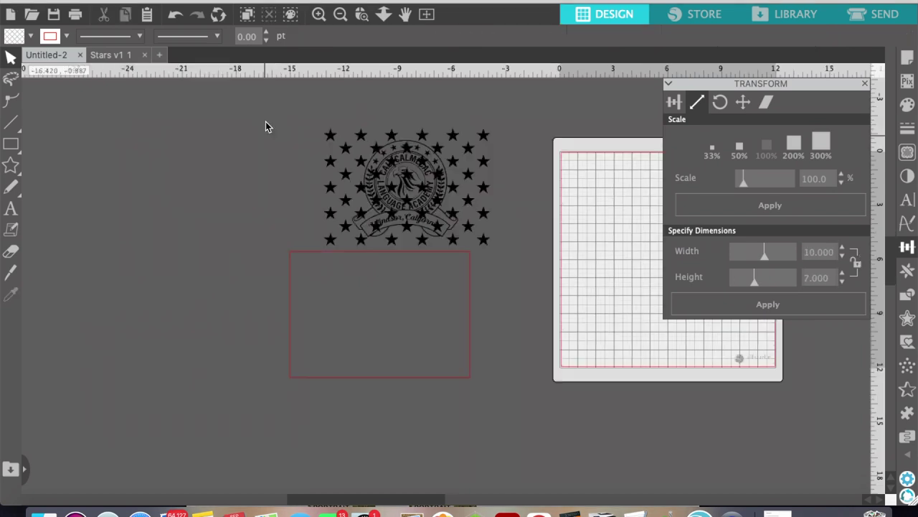
pyautogui.moveTo(258, 112); pyautogui.dragTo(533, 373)
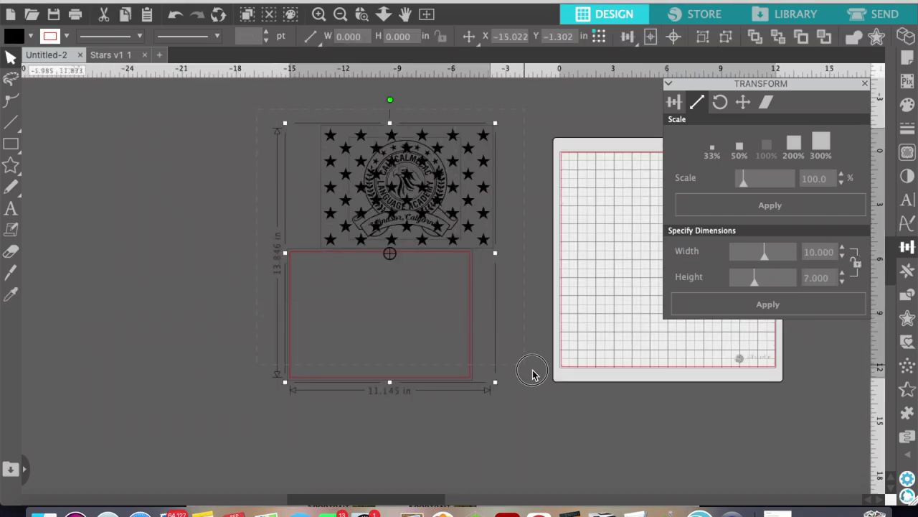
# Align the starred logo centre and middle on the rectangle, then deselect.
pyautogui.click(674, 103)
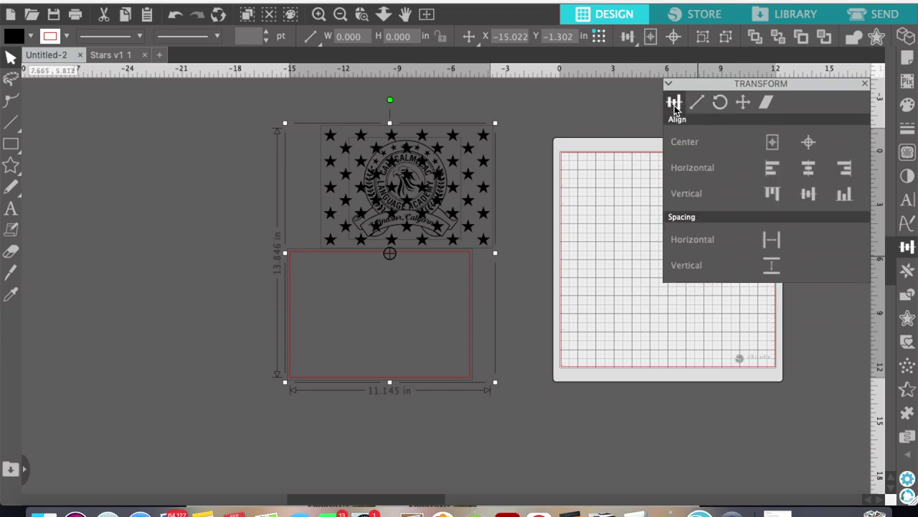
pyautogui.click(808, 172)
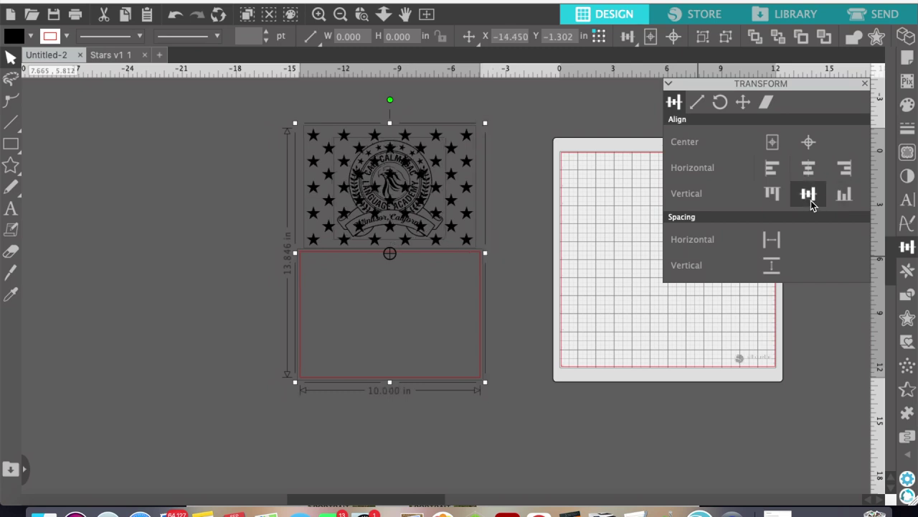
pyautogui.click(811, 201)
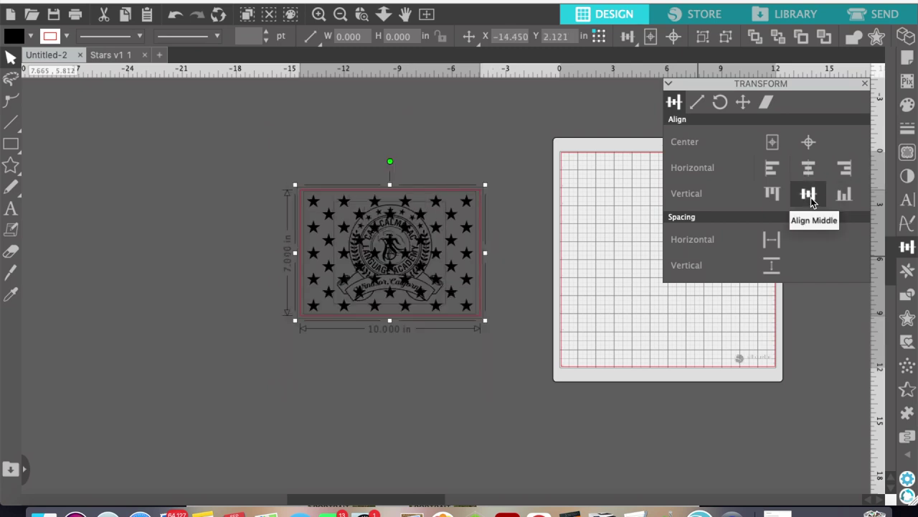
pyautogui.click(358, 161)
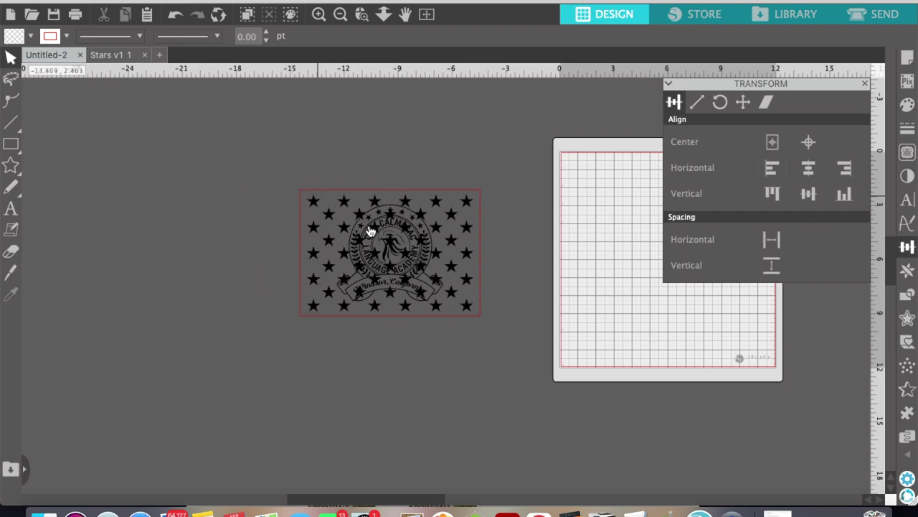
# Ungroup the star image twice so each star is a separate shape.
pyautogui.click(323, 19)
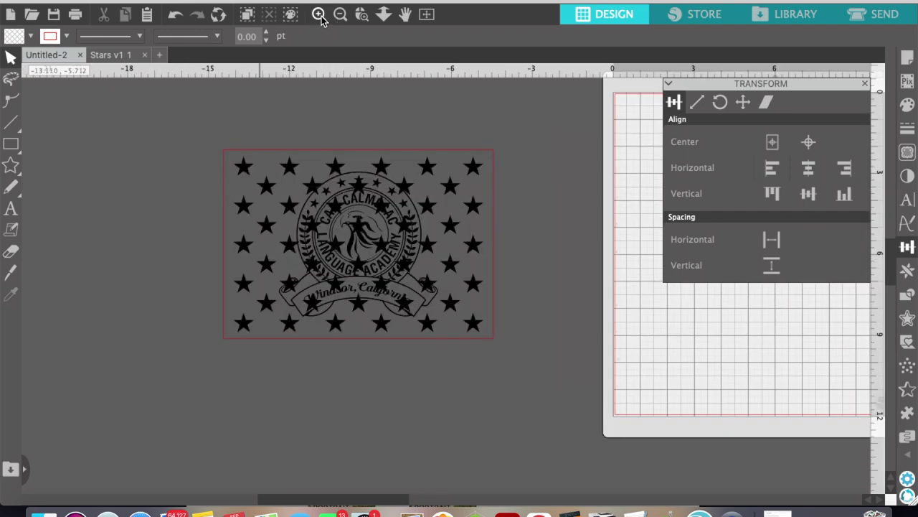
pyautogui.scroll(1, 280, 164)
pyautogui.click(205, 144)
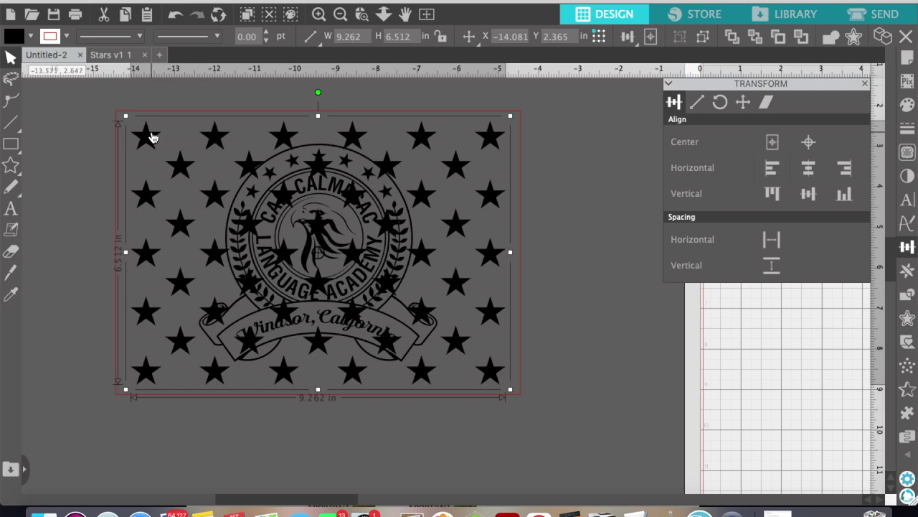
pyautogui.rightClick(152, 135)
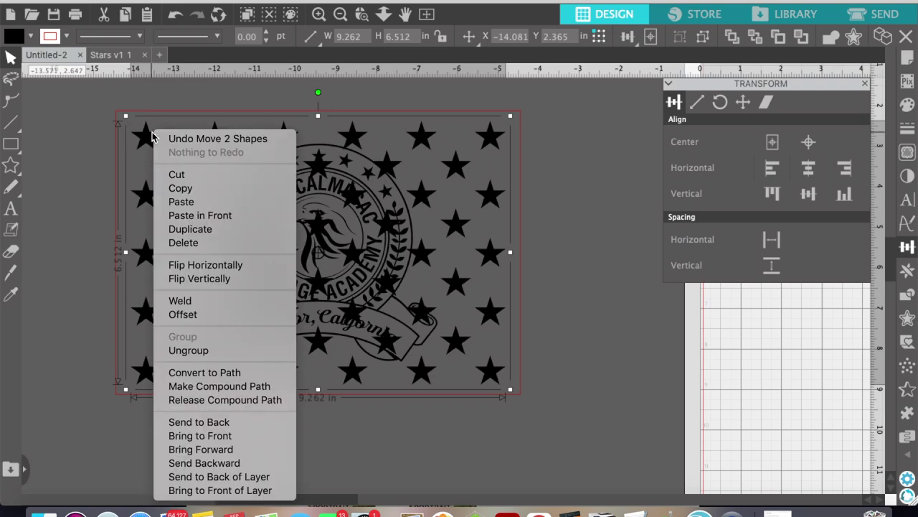
pyautogui.click(188, 350)
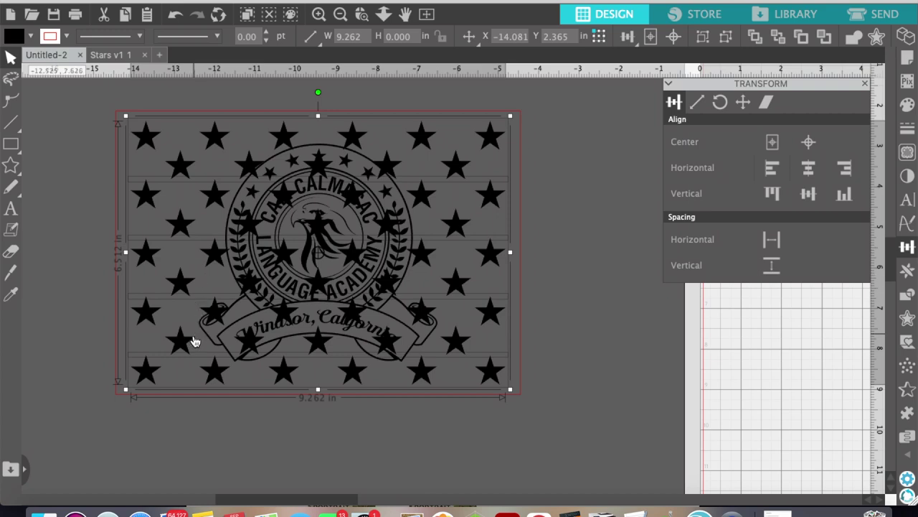
pyautogui.rightClick(182, 158)
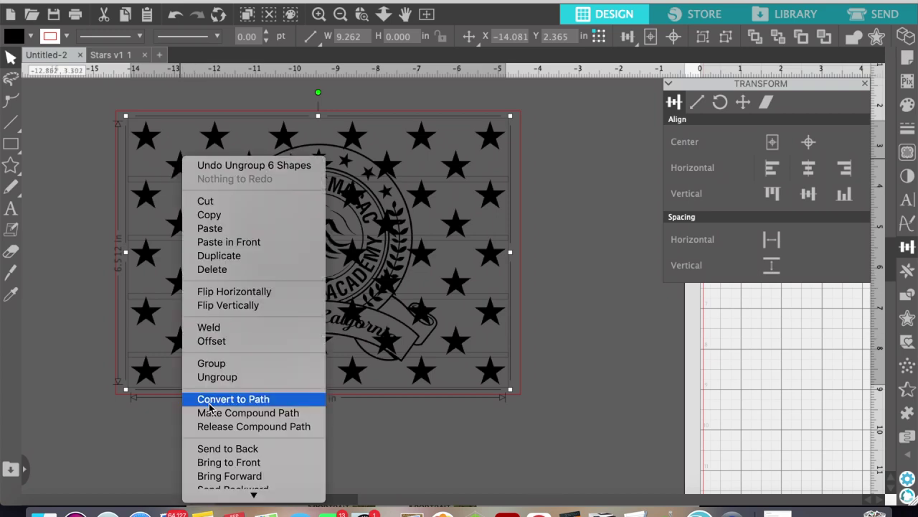
pyautogui.click(215, 377)
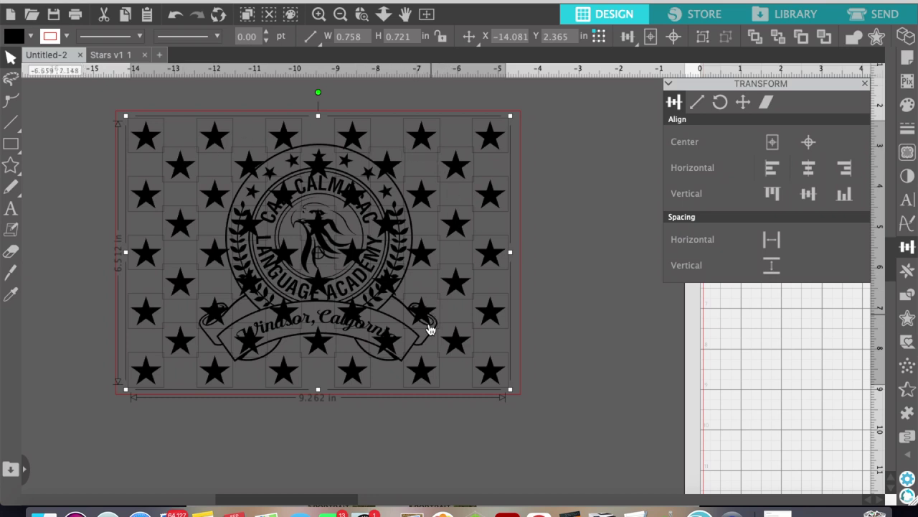
pyautogui.click(98, 199)
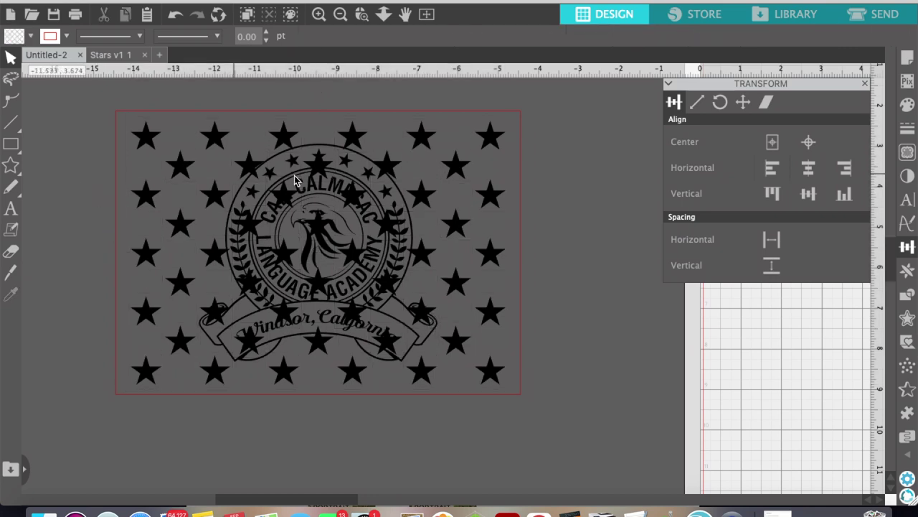
# Delete the stars covering the seal's top, CALI, CALMÉCAC, LANGUAGE and the banner.
pyautogui.click(322, 175)
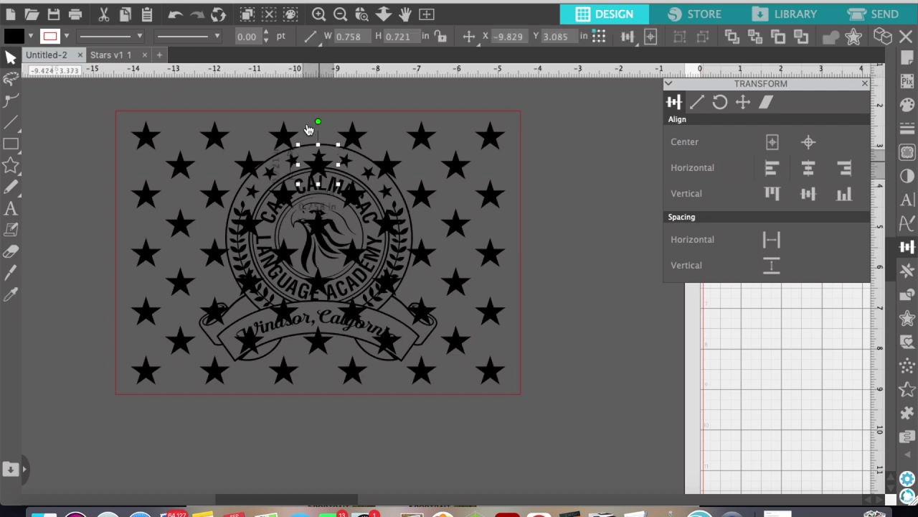
pyautogui.press('Delete')
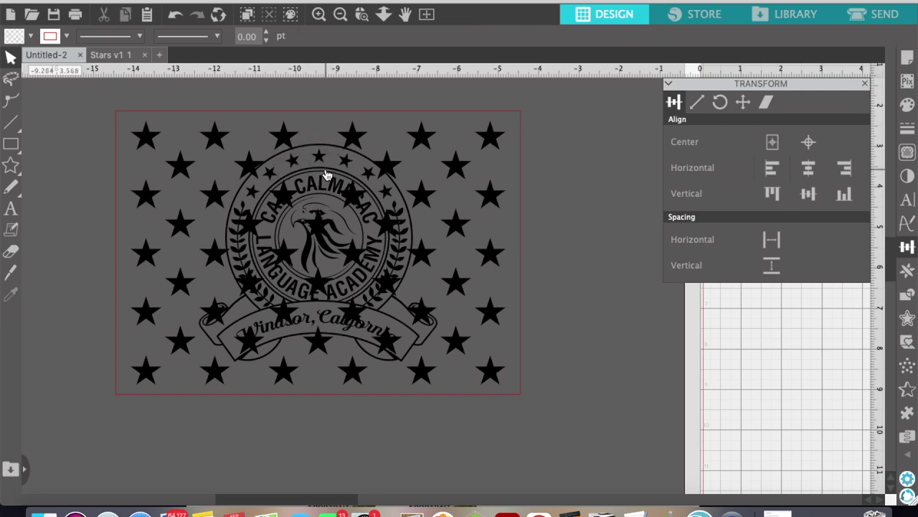
pyautogui.click(286, 195)
pyautogui.press('Delete')
pyautogui.click(354, 195)
pyautogui.press('Delete')
pyautogui.click(285, 253)
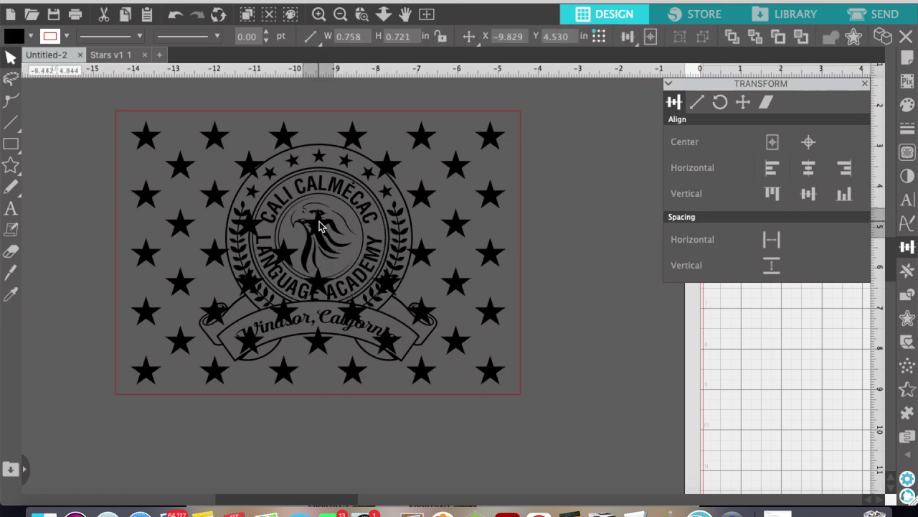
pyautogui.press('Delete')
pyautogui.click(248, 228)
pyautogui.press('Delete')
pyautogui.click(249, 281)
pyautogui.press('Delete')
pyautogui.click(249, 341)
pyautogui.press('Delete')
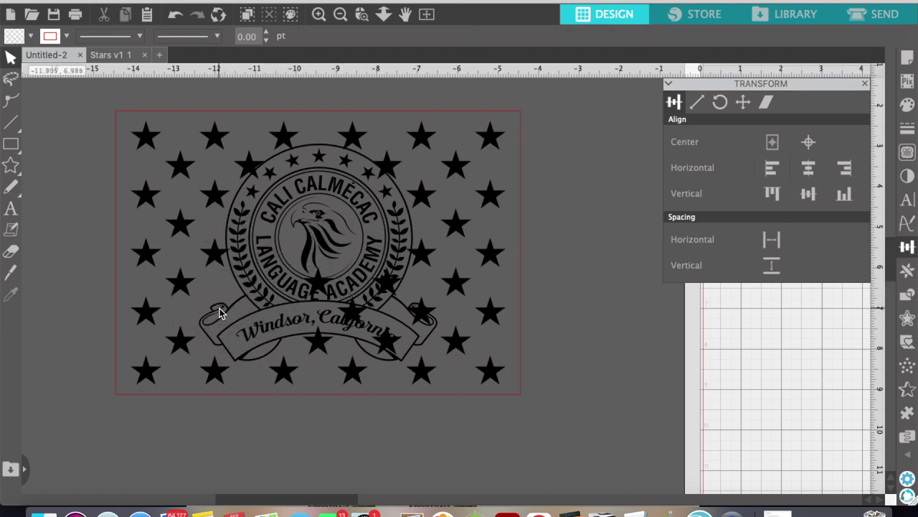
pyautogui.click(352, 310)
pyautogui.press('Delete')
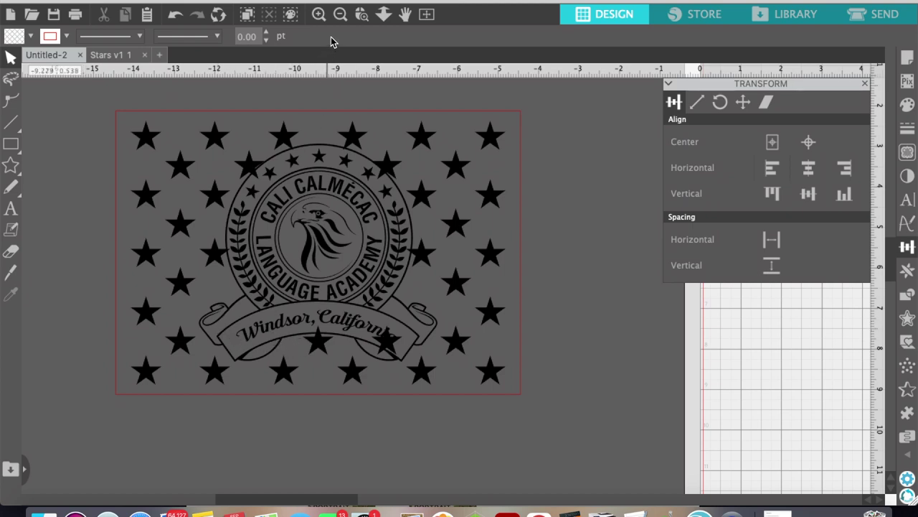
# Zoom in on the seal and try a knife cut beside it, then undo it.
pyautogui.click(321, 15)
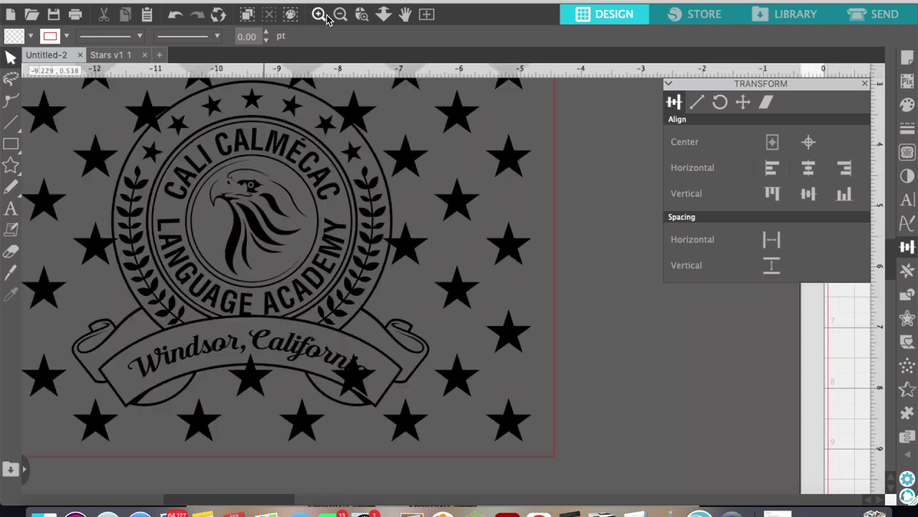
pyautogui.click(321, 15)
pyautogui.hscroll(-6, 142, 199)
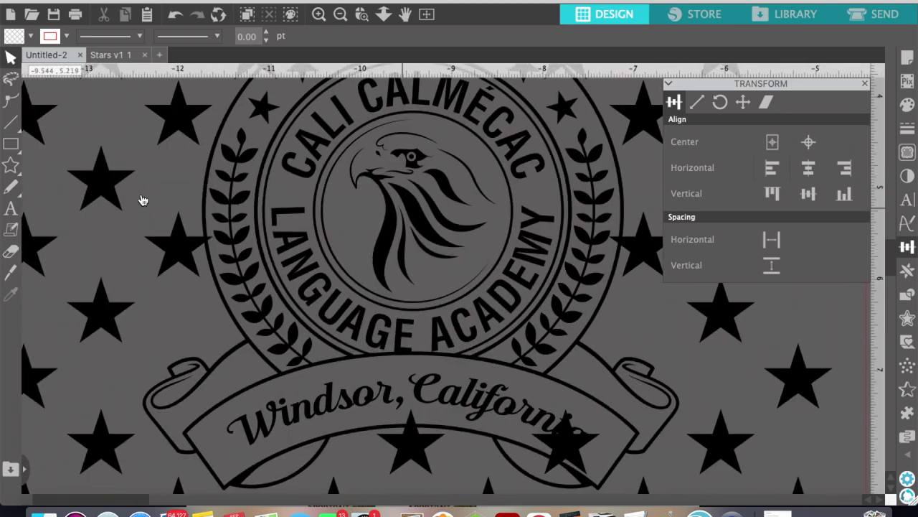
pyautogui.hscroll(-1, 142, 199)
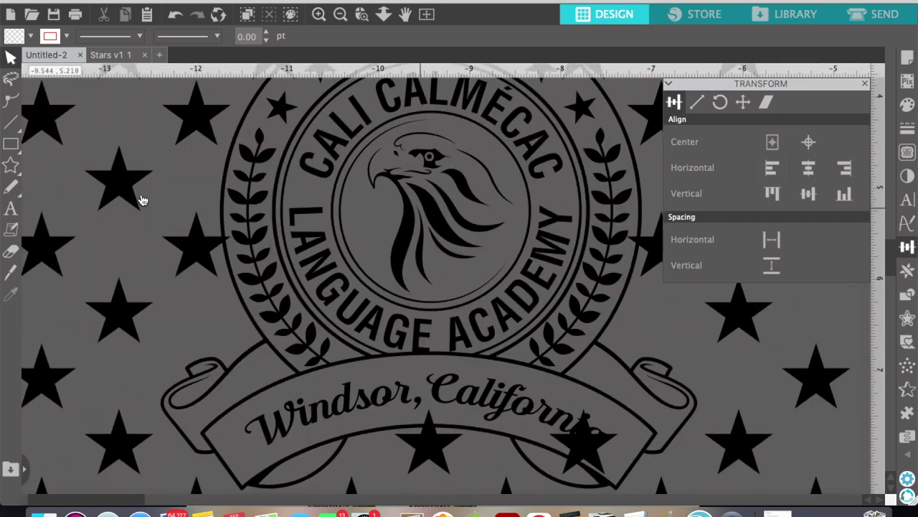
pyautogui.click(16, 272)
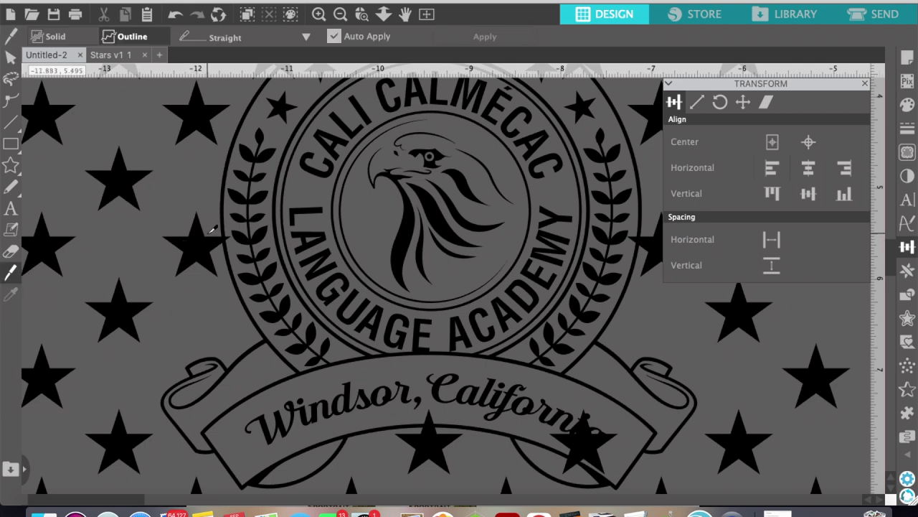
pyautogui.moveTo(207, 231); pyautogui.dragTo(198, 265)
pyautogui.click(176, 14)
# Slice the star beside the leaf branch and the star crossed by the seal's ring.
pyautogui.scroll(5, 211, 112)
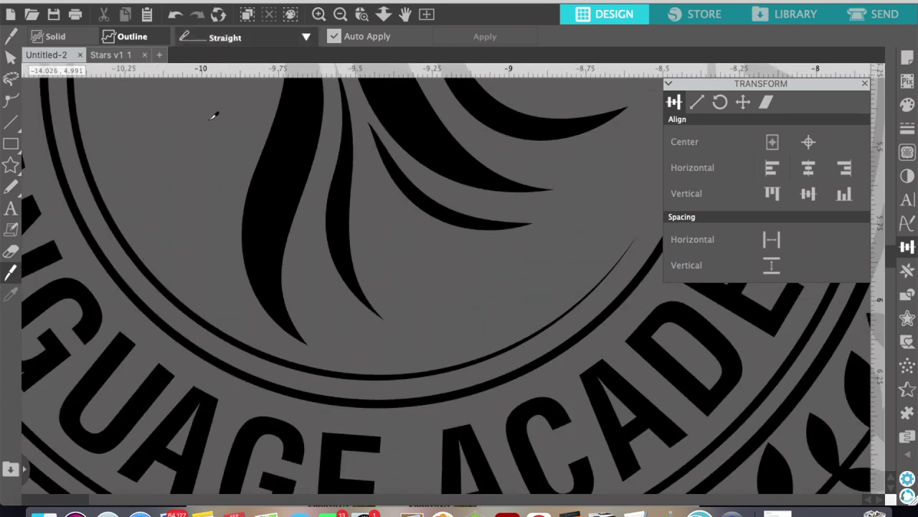
pyautogui.hscroll(-10, 199, 129)
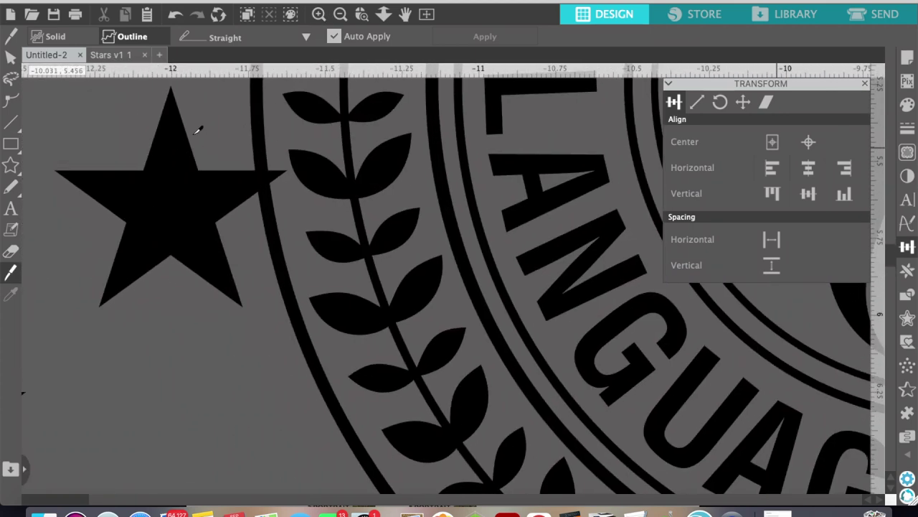
pyautogui.moveTo(200, 168); pyautogui.dragTo(173, 264)
pyautogui.scroll(15, 218, 191)
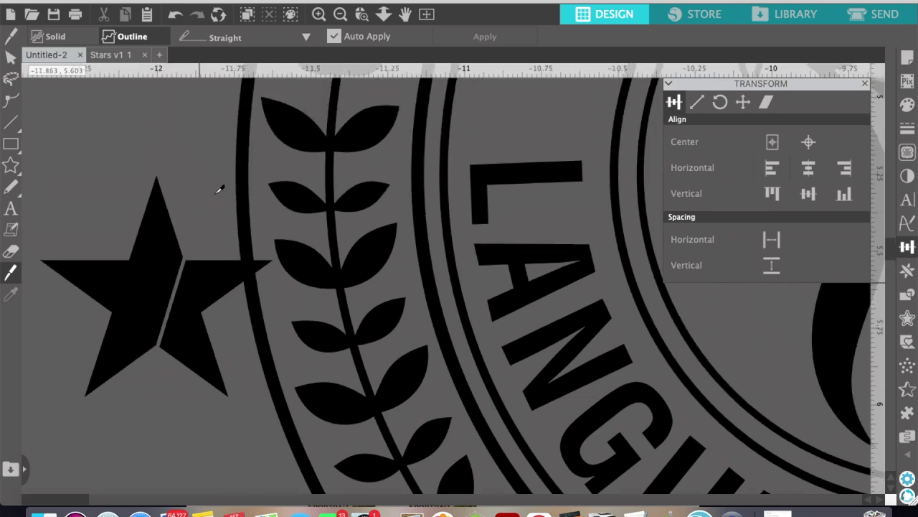
pyautogui.scroll(10, 219, 191)
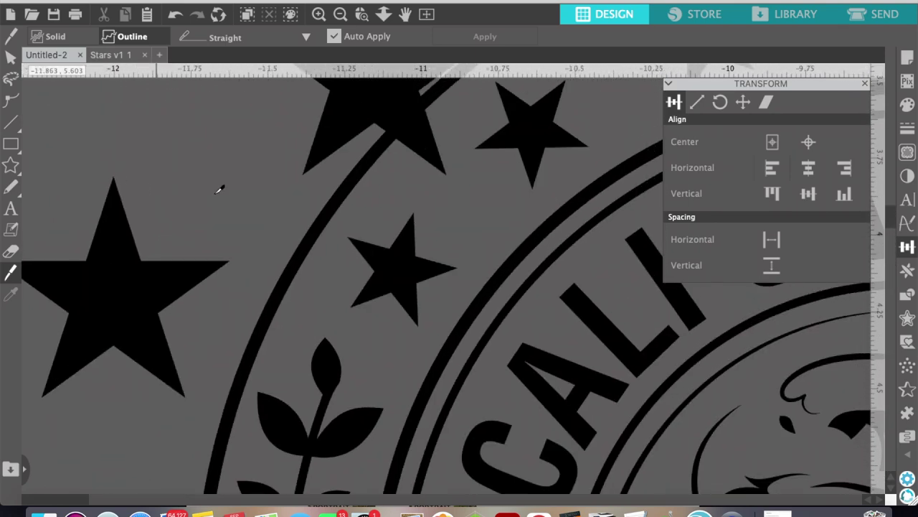
pyautogui.hscroll(5, 219, 190)
pyautogui.scroll(3, 219, 190)
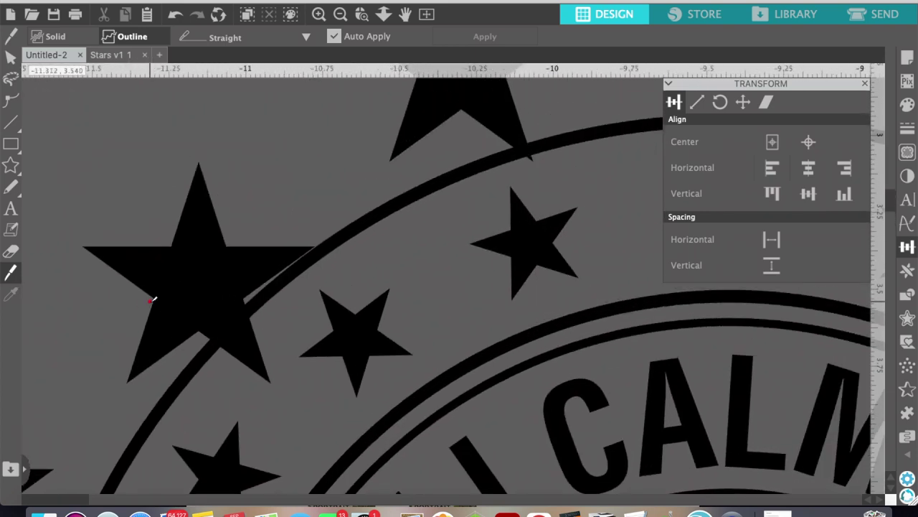
pyautogui.moveTo(150, 300)
pyautogui.mouseDown()
pyautogui.moveTo(210, 239)
pyautogui.moveTo(240, 235)
pyautogui.mouseUp()
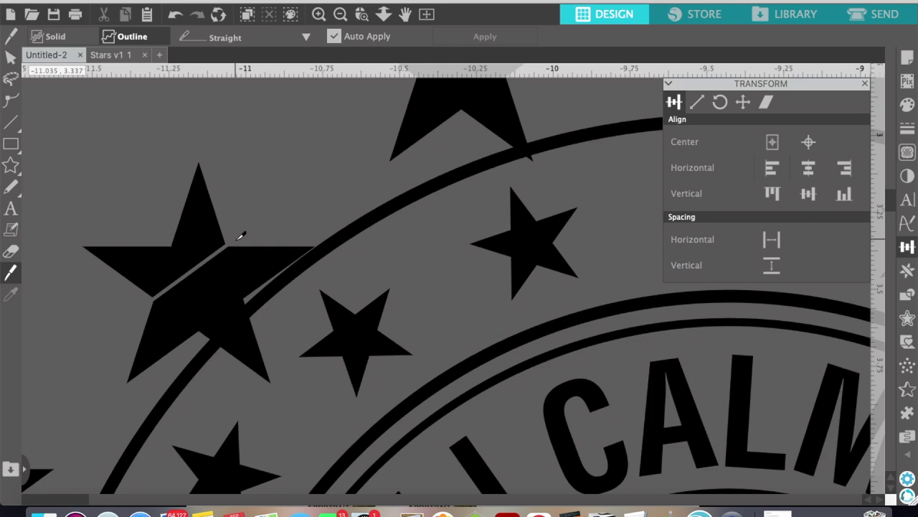
# Make further knife cuts across stars around the right side of the seal.
pyautogui.hscroll(8, 241, 235)
pyautogui.scroll(5, 240, 235)
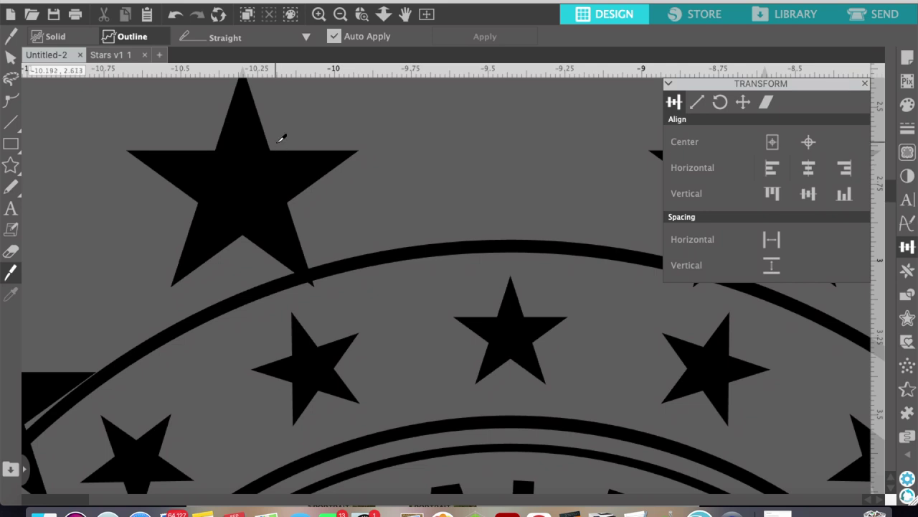
pyautogui.moveTo(281, 138); pyautogui.dragTo(242, 248)
pyautogui.hscroll(5, 355, 210)
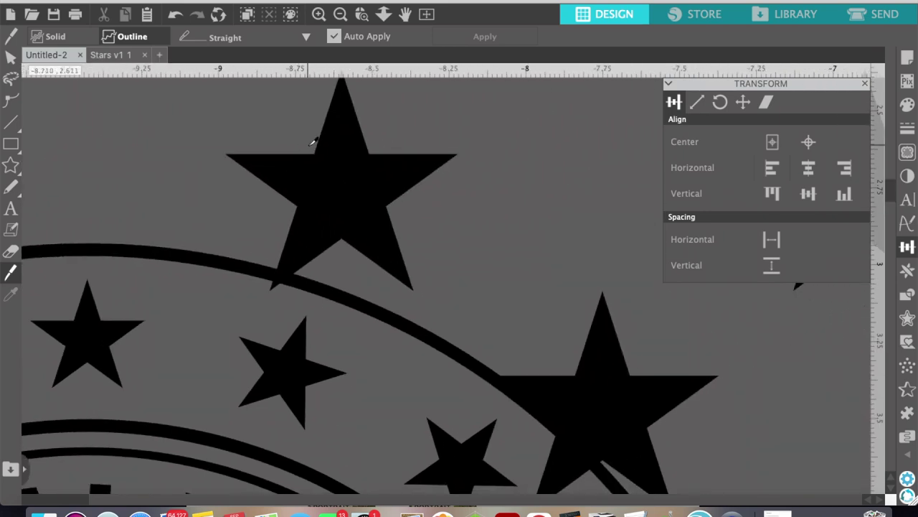
pyautogui.moveTo(313, 142); pyautogui.dragTo(335, 245)
pyautogui.hscroll(5, 347, 246)
pyautogui.scroll(-3, 348, 246)
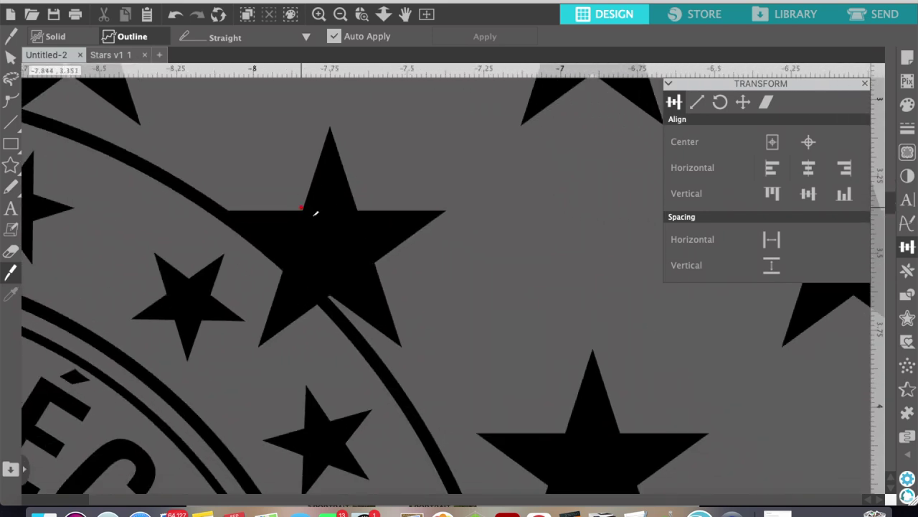
pyautogui.moveTo(316, 213); pyautogui.dragTo(395, 266)
pyautogui.hscroll(4, 395, 267)
pyautogui.scroll(-6, 396, 266)
pyautogui.moveTo(313, 227); pyautogui.dragTo(344, 328)
pyautogui.scroll(-10, 344, 328)
pyautogui.hscroll(-3, 344, 328)
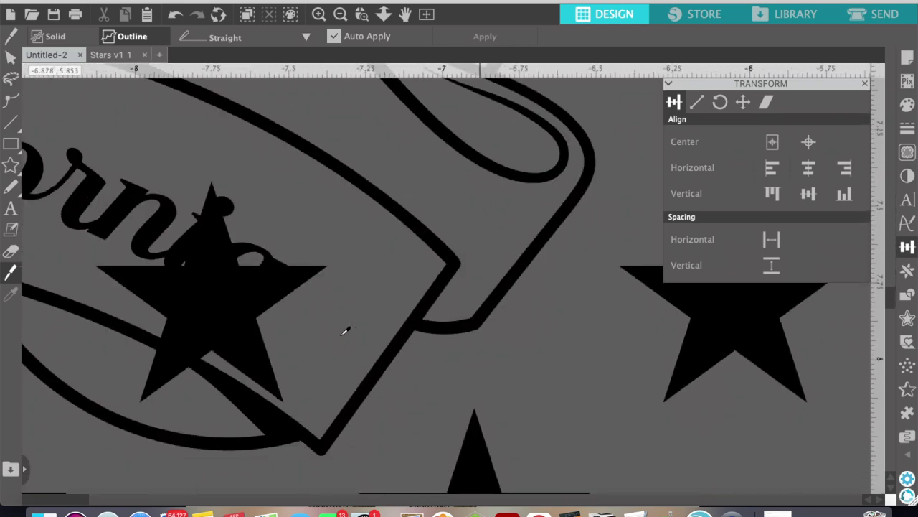
pyautogui.scroll(-1, 344, 331)
pyautogui.hscroll(-1, 344, 331)
# Delete the cut star piece covering the banner text.
pyautogui.click(11, 57)
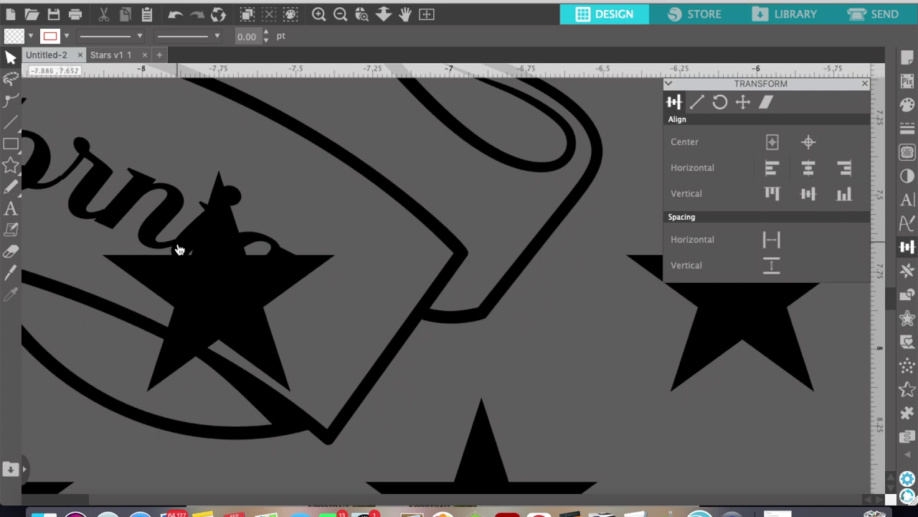
pyautogui.click(195, 283)
pyautogui.press('Delete')
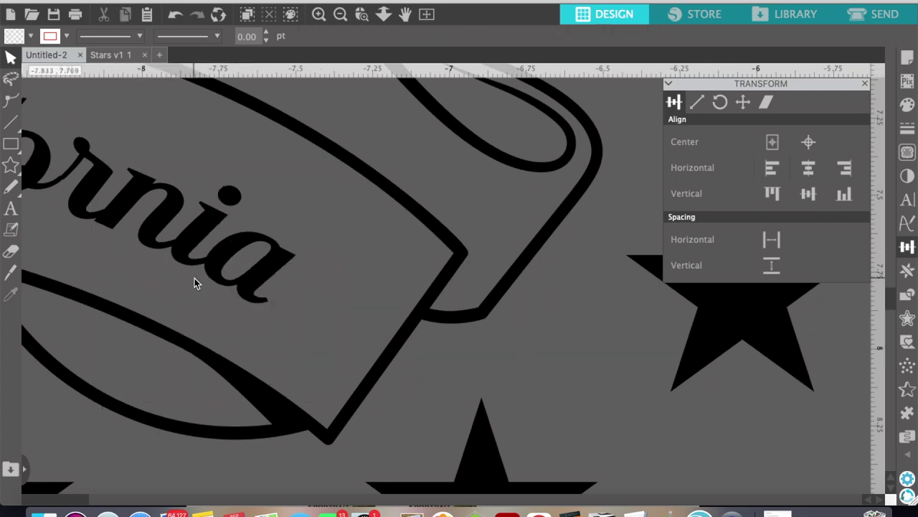
pyautogui.click(340, 14)
pyautogui.click(340, 15)
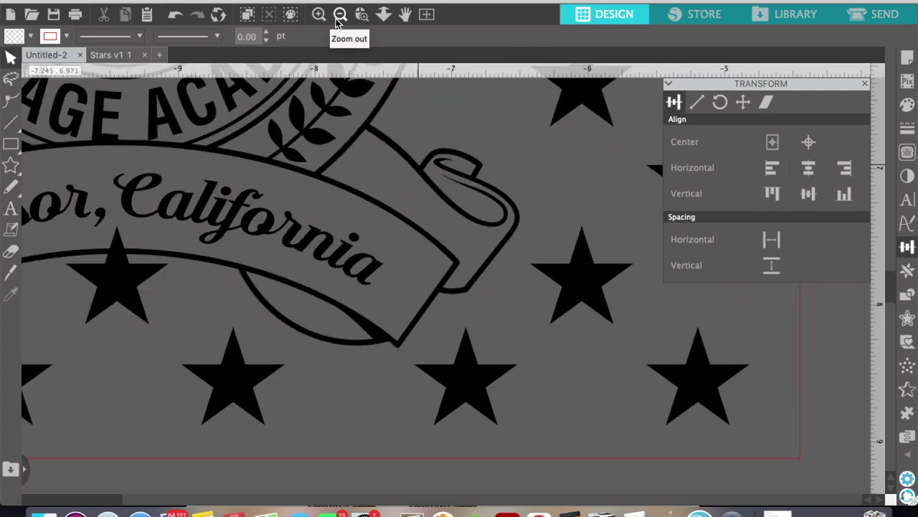
pyautogui.hscroll(-5, 273, 221)
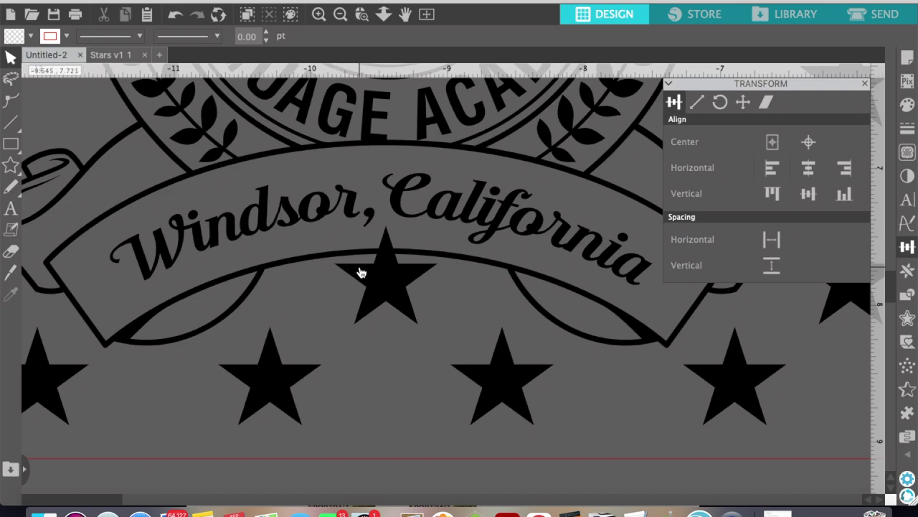
# Knife off the top point of the star along the banner's lower edge.
pyautogui.click(11, 272)
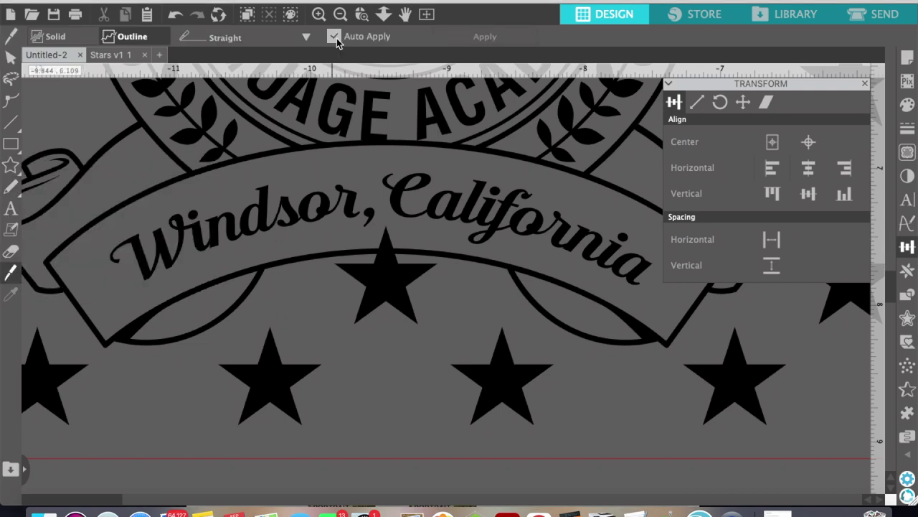
pyautogui.click(319, 15)
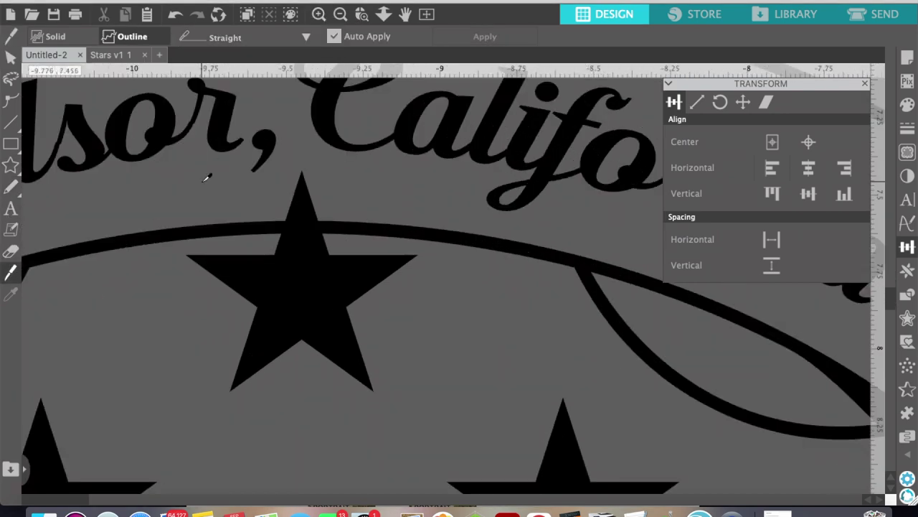
pyautogui.click(318, 14)
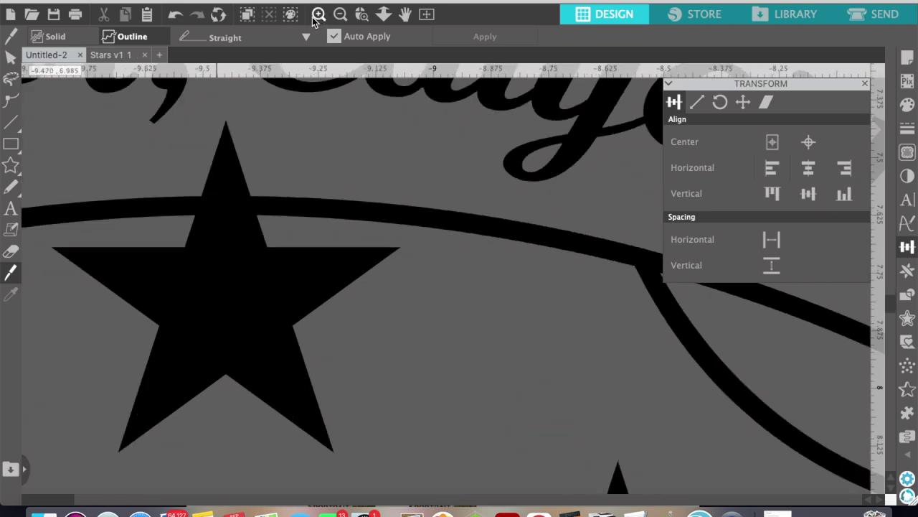
pyautogui.hscroll(-3, 179, 223)
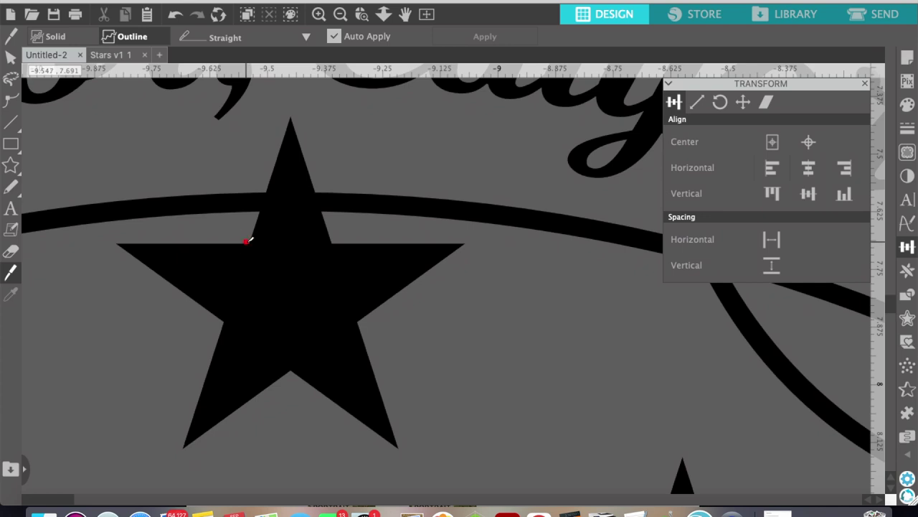
pyautogui.moveTo(246, 241)
pyautogui.mouseDown()
pyautogui.moveTo(338, 223)
pyautogui.moveTo(347, 243)
pyautogui.mouseUp()
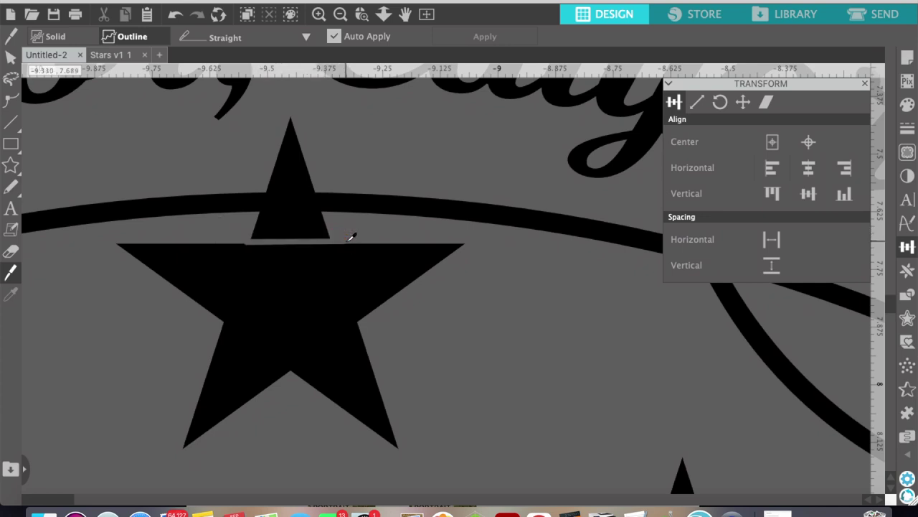
pyautogui.click(176, 15)
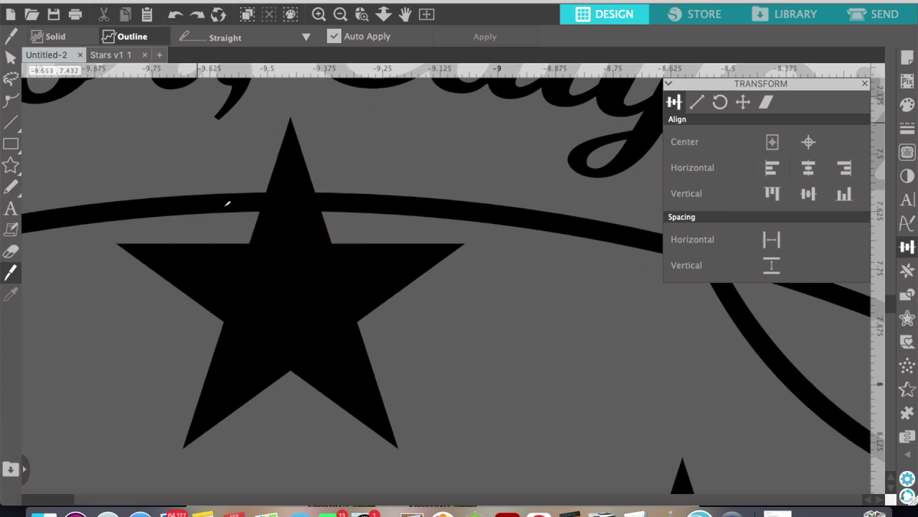
pyautogui.moveTo(263, 235); pyautogui.dragTo(338, 234)
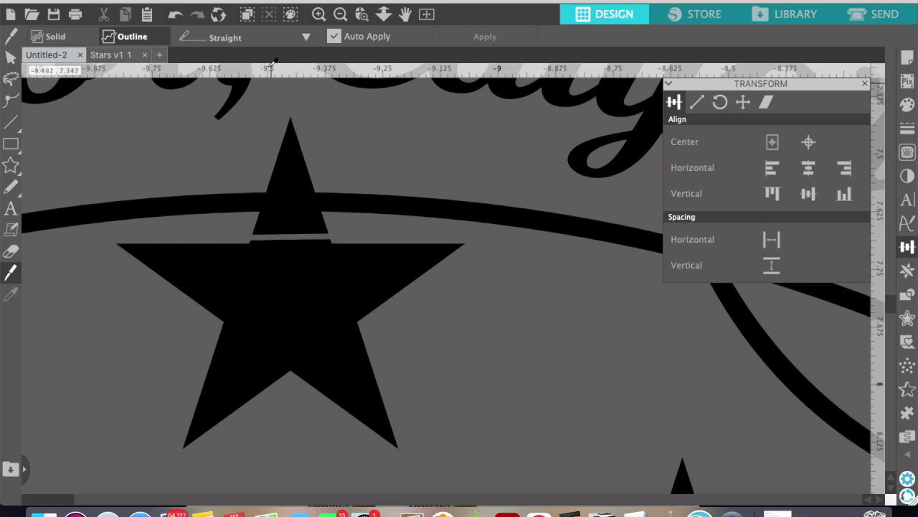
pyautogui.click(178, 15)
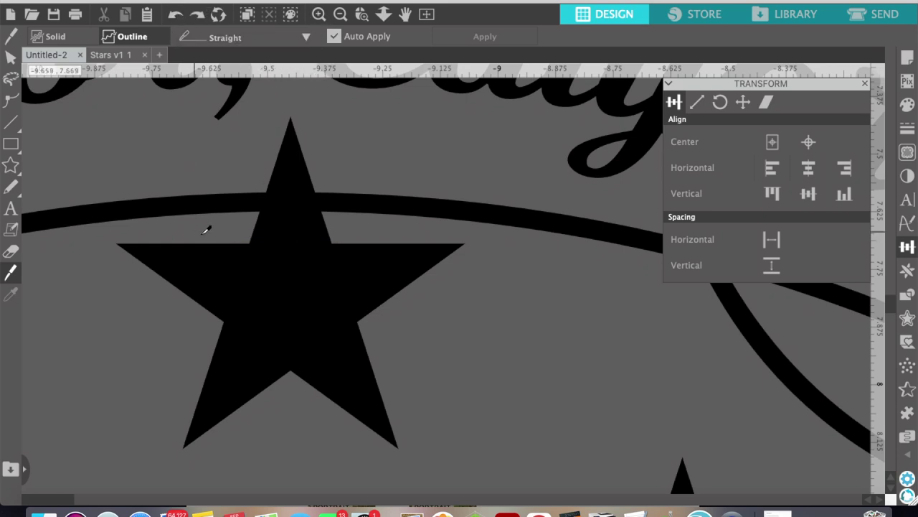
pyautogui.moveTo(243, 241); pyautogui.dragTo(344, 238)
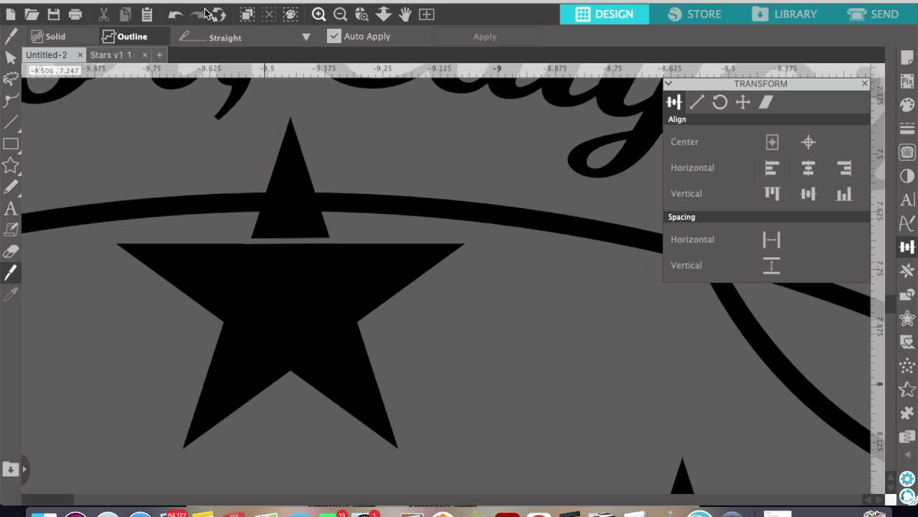
# Zoom out to the whole flag and check the stars around the badge.
pyautogui.moveTo(7, 204)
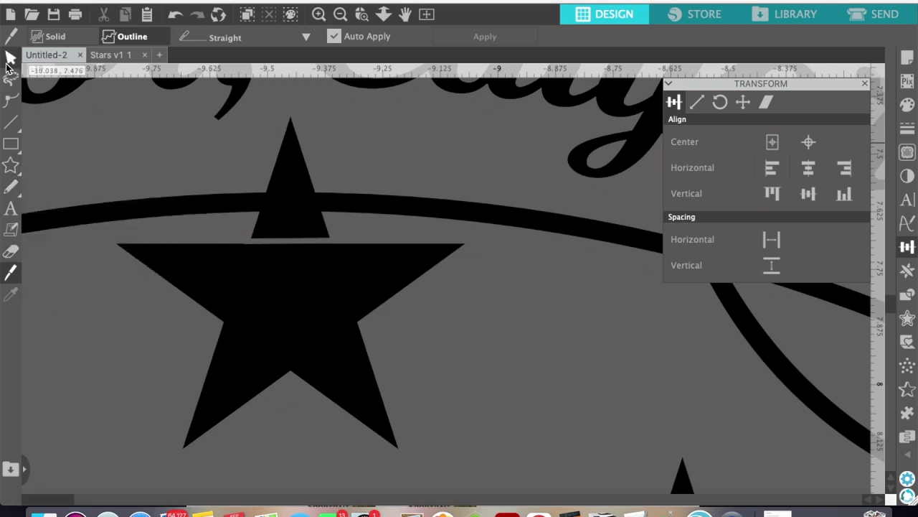
pyautogui.click(8, 55)
pyautogui.click(341, 16)
pyautogui.click(341, 15)
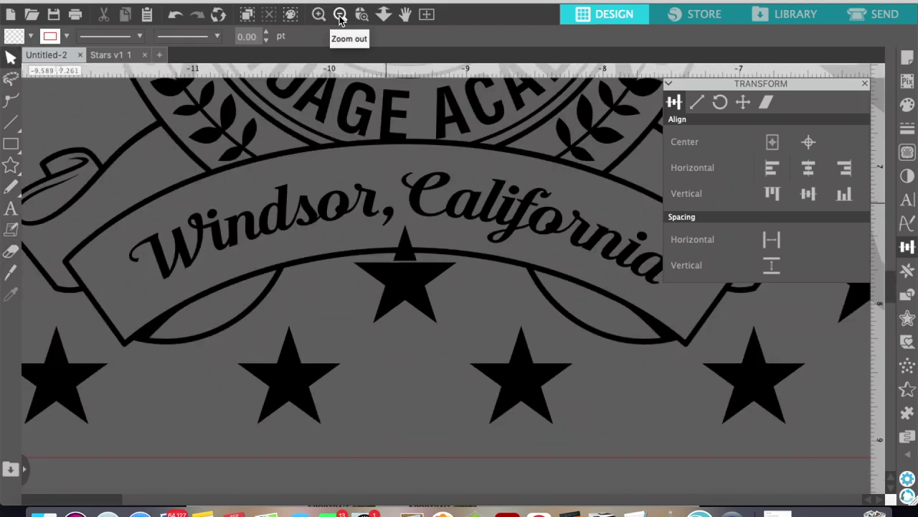
pyautogui.click(340, 15)
pyautogui.click(341, 15)
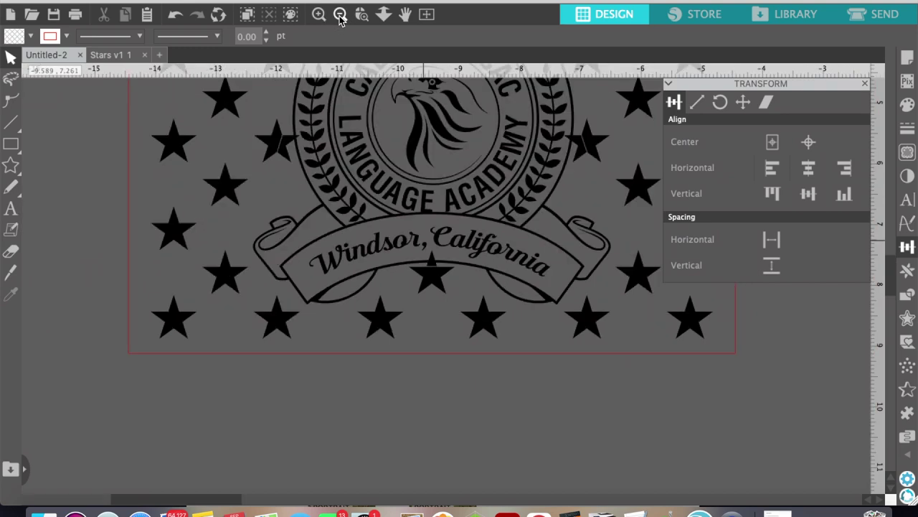
pyautogui.scroll(5, 266, 137)
pyautogui.hscroll(2, 267, 137)
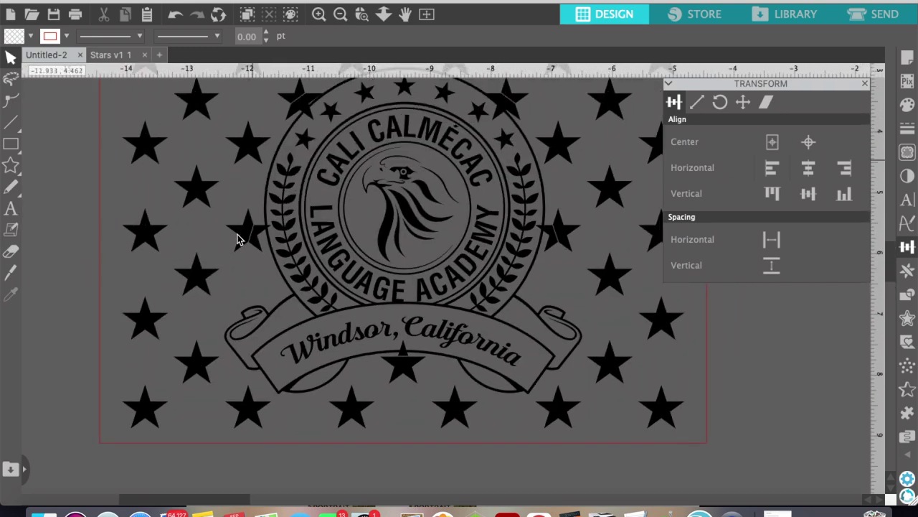
pyautogui.click(252, 243)
pyautogui.click(257, 244)
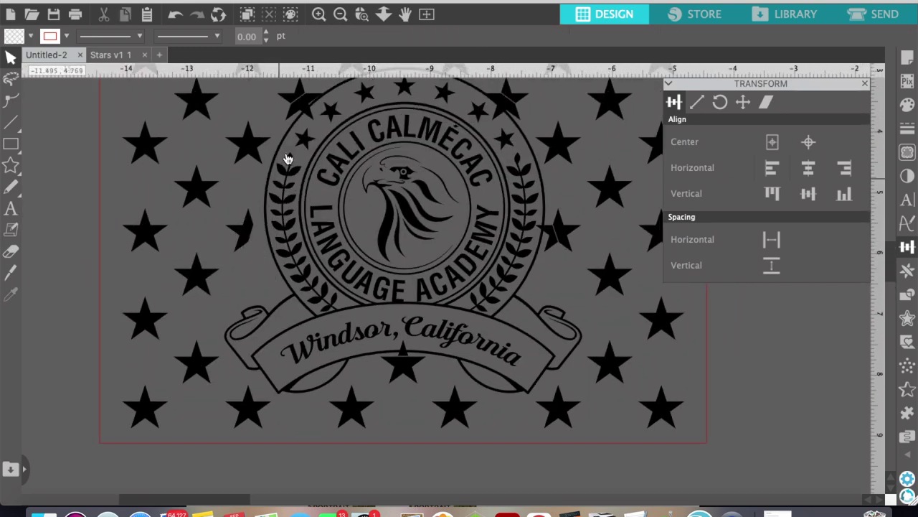
pyautogui.click(302, 109)
pyautogui.click(303, 104)
# Move the top-row star above the badge to the right.
pyautogui.scroll(3, 293, 112)
pyautogui.hscroll(6, 293, 113)
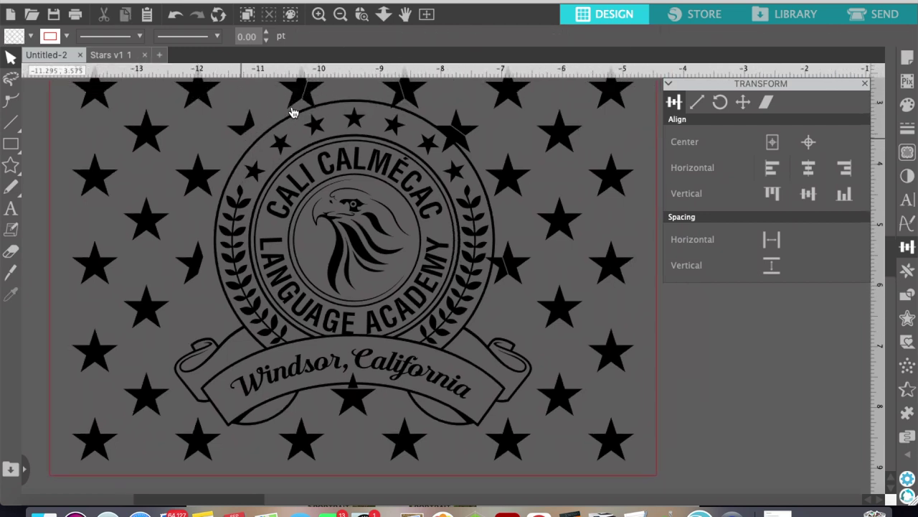
pyautogui.scroll(1, 280, 119)
pyautogui.hscroll(1, 279, 118)
pyautogui.click(233, 120)
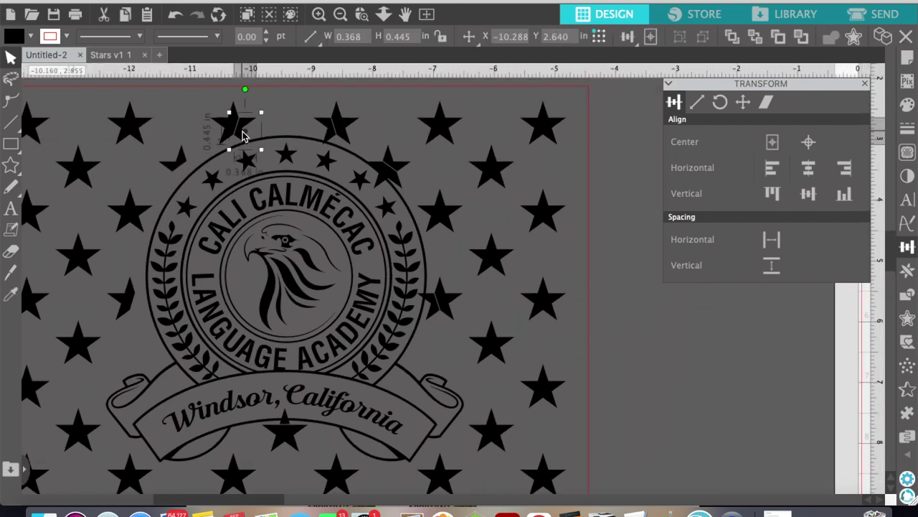
pyautogui.click(262, 134)
pyautogui.click(327, 131)
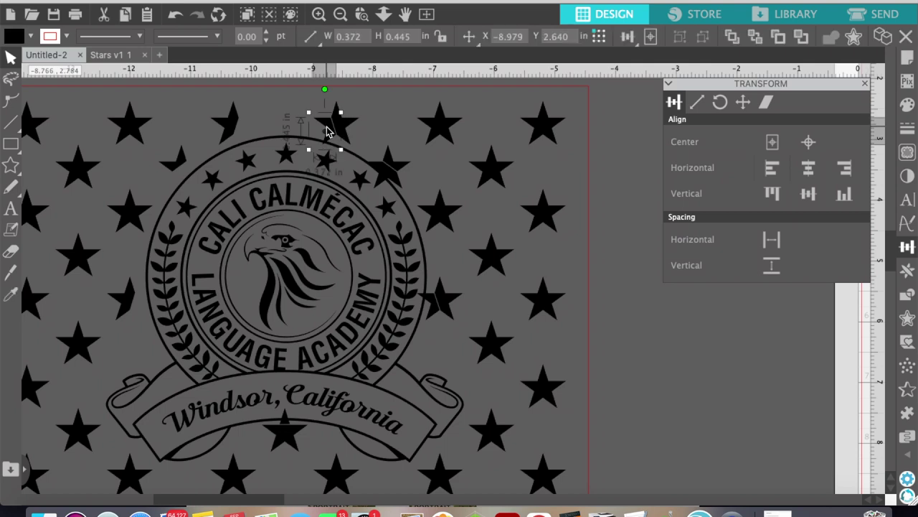
pyautogui.moveTo(332, 140); pyautogui.dragTo(428, 303)
pyautogui.press('Escape')
pyautogui.scroll(-5, 430, 304)
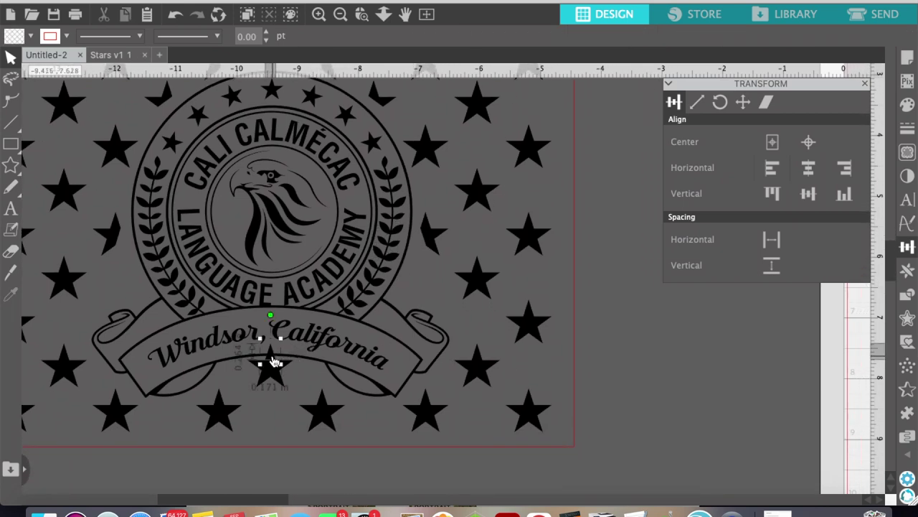
pyautogui.hscroll(-3, 272, 358)
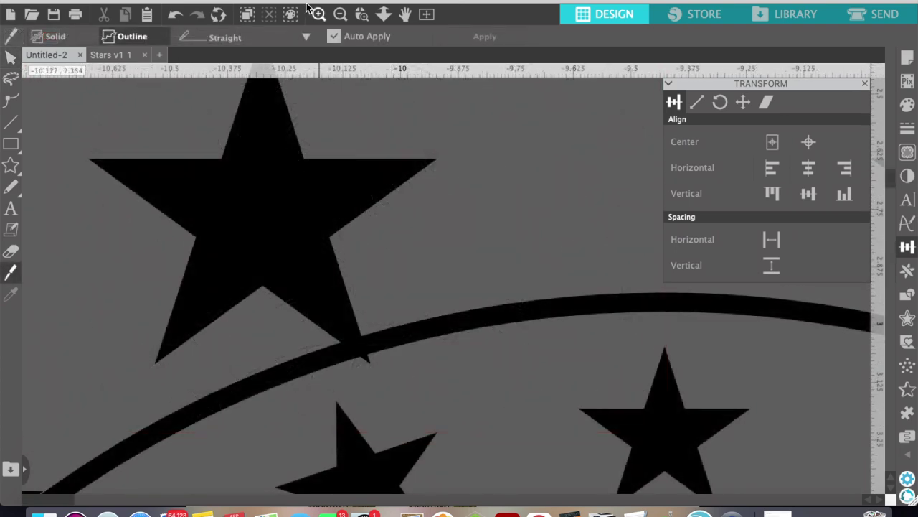
# Cut straight across the star's lower arm where it meets the badge ring.
pyautogui.scroll(-3, 256, 271)
pyautogui.scroll(5, 256, 271)
pyautogui.scroll(2, 213, 291)
pyautogui.hscroll(-2, 214, 290)
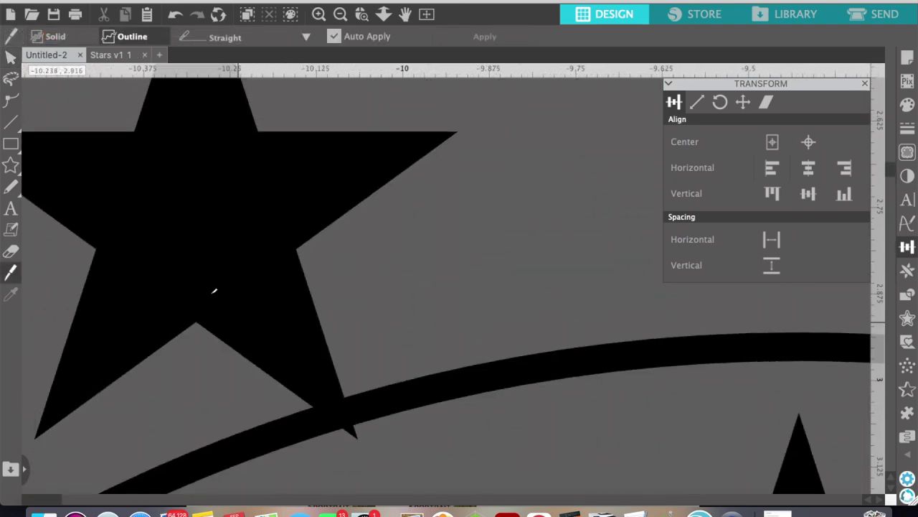
pyautogui.moveTo(204, 322)
pyautogui.mouseDown()
pyautogui.moveTo(348, 229)
pyautogui.moveTo(347, 221)
pyautogui.mouseUp()
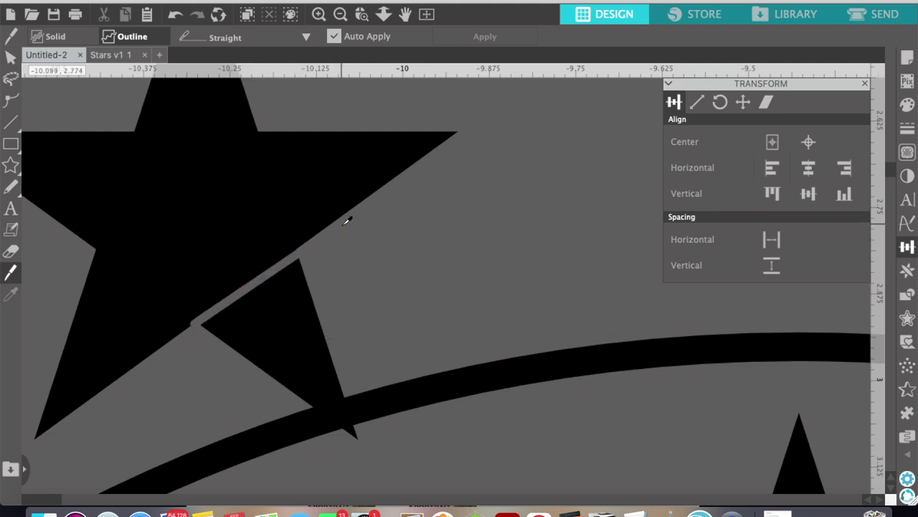
pyautogui.click(176, 15)
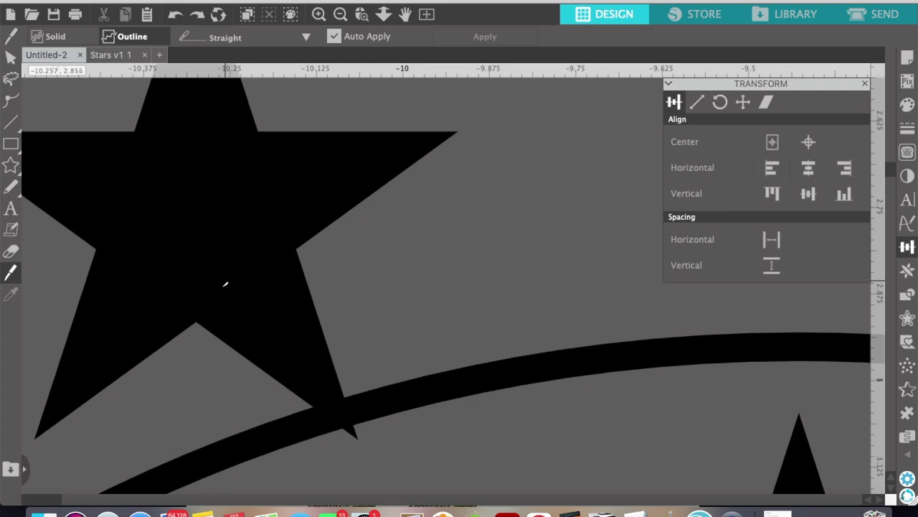
pyautogui.moveTo(201, 326); pyautogui.dragTo(307, 250)
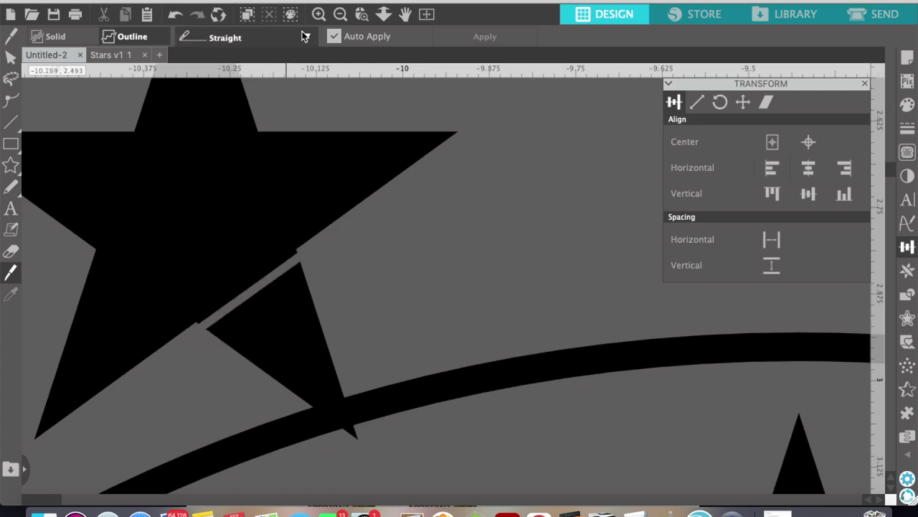
pyautogui.moveTo(201, 327); pyautogui.dragTo(309, 247)
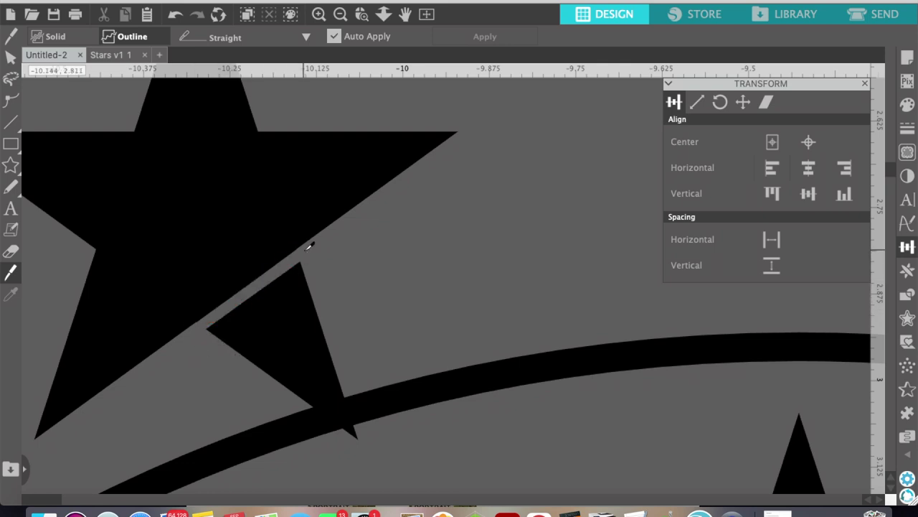
# Trim the next star along the gap beside the ring.
pyautogui.hscroll(10, 281, 249)
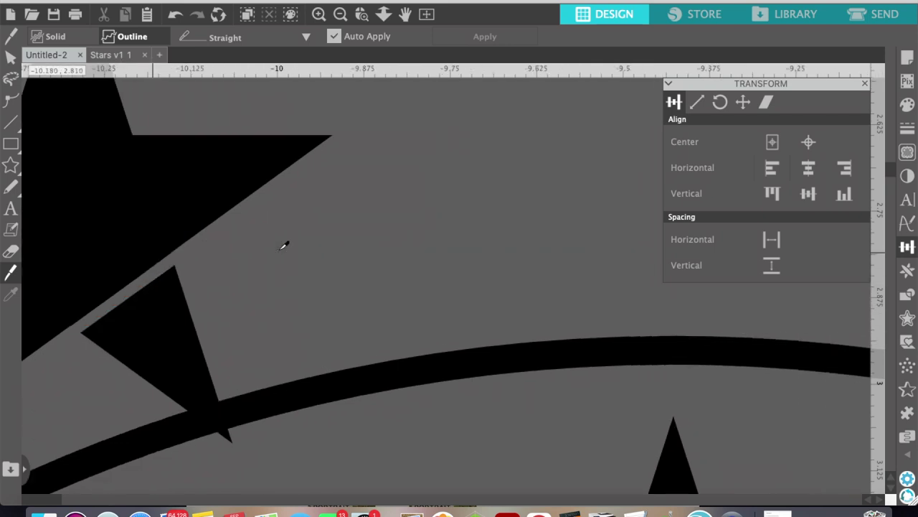
pyautogui.hscroll(10, 283, 246)
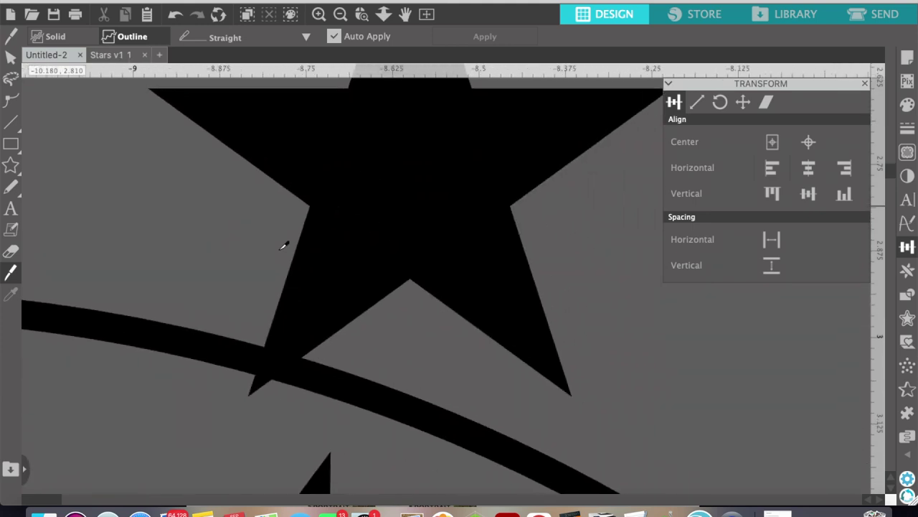
pyautogui.moveTo(145, 205)
pyautogui.mouseDown()
pyautogui.moveTo(180, 216)
pyautogui.moveTo(266, 304)
pyautogui.mouseUp()
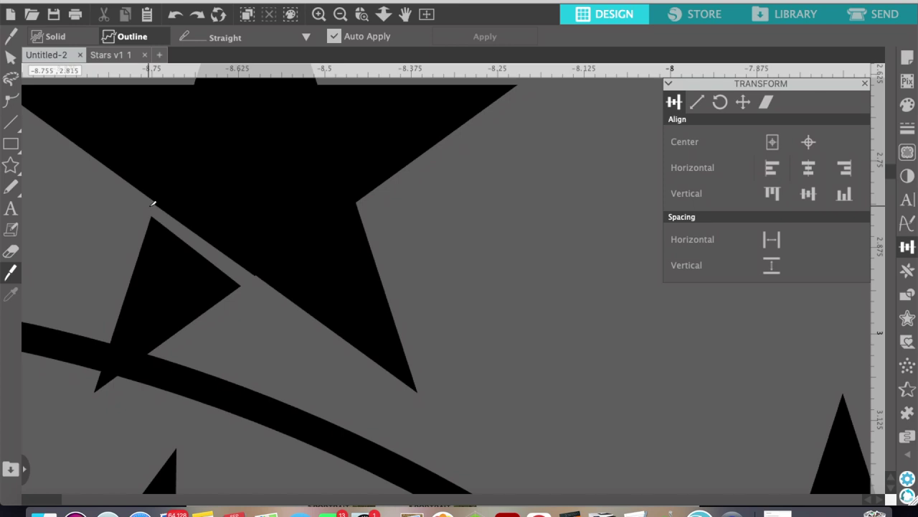
pyautogui.moveTo(151, 204); pyautogui.dragTo(259, 279)
pyautogui.moveTo(146, 204)
pyautogui.mouseDown()
pyautogui.moveTo(208, 227)
pyautogui.moveTo(261, 278)
pyautogui.mouseUp()
pyautogui.scroll(-5, 374, 177)
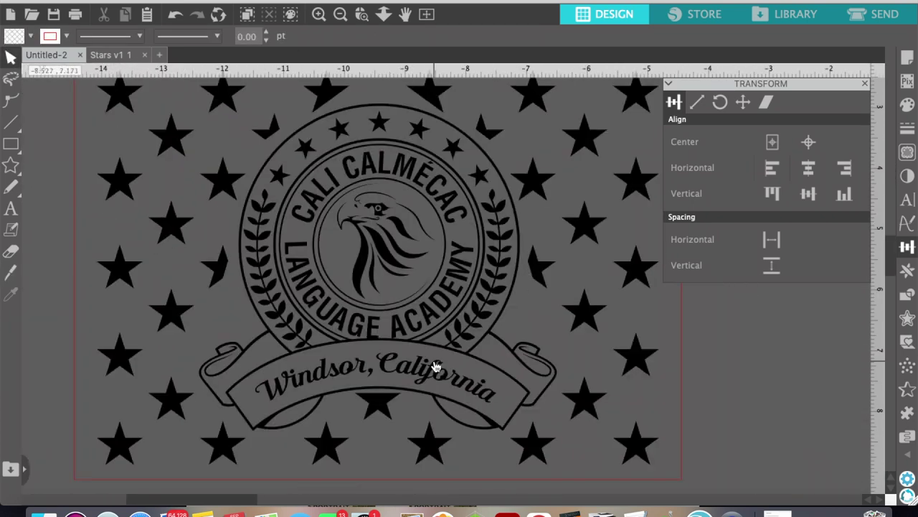
# Zoom out, select the eagle logo and every surrounding star, and group them.
pyautogui.hscroll(3, 435, 366)
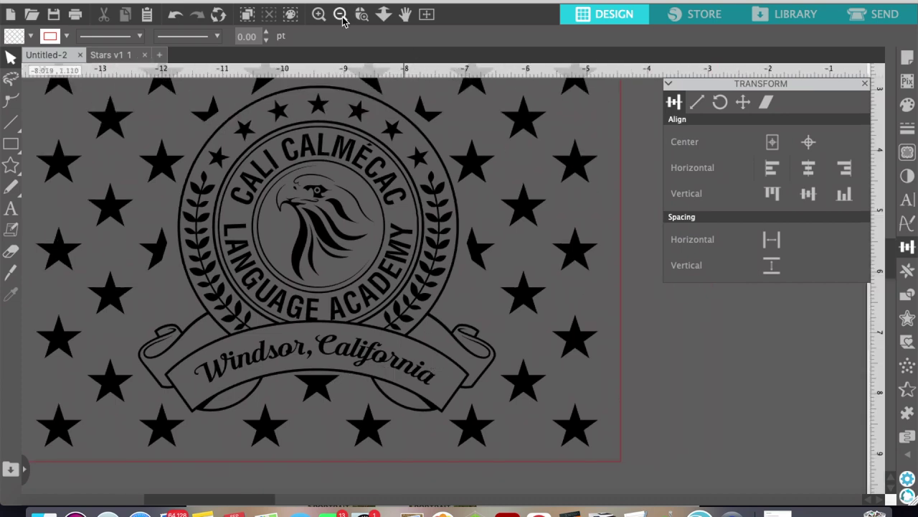
pyautogui.click(340, 15)
pyautogui.click(341, 15)
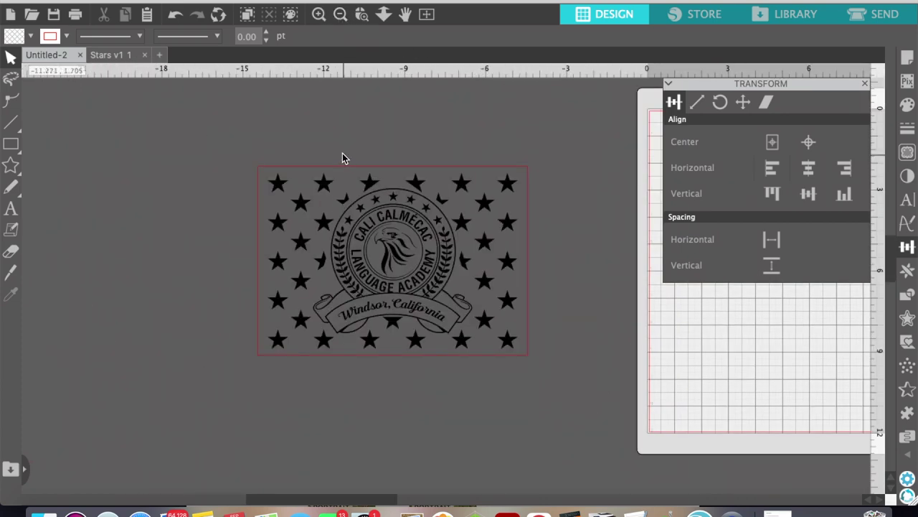
pyautogui.click(287, 175)
pyautogui.press('Escape')
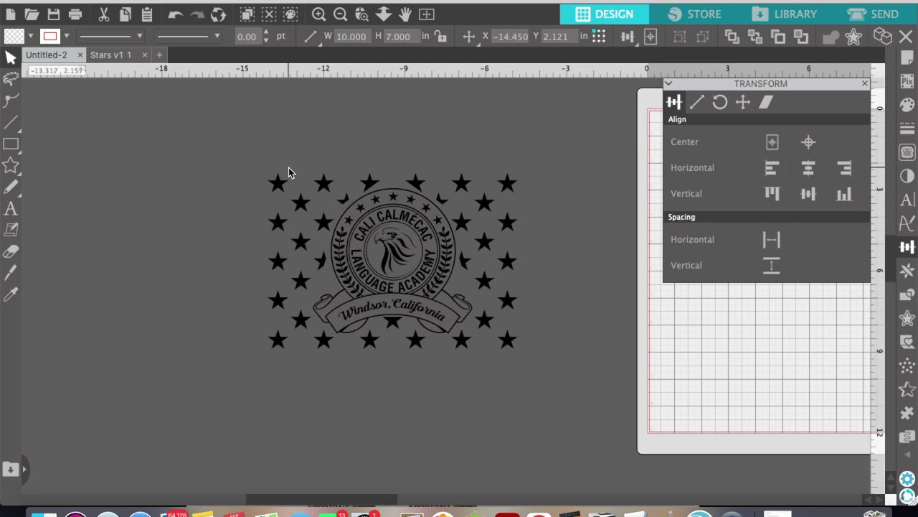
pyautogui.moveTo(251, 140); pyautogui.dragTo(553, 371)
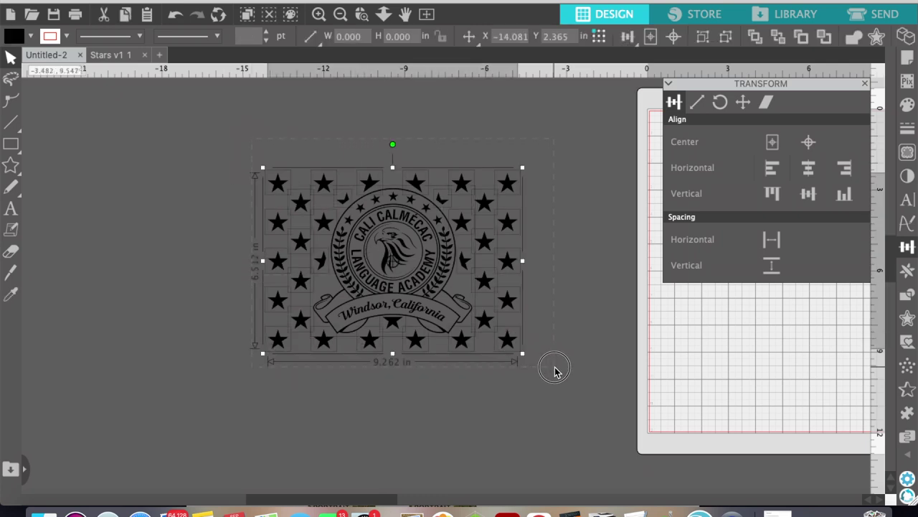
pyautogui.click(434, 271)
pyautogui.rightClick(434, 270)
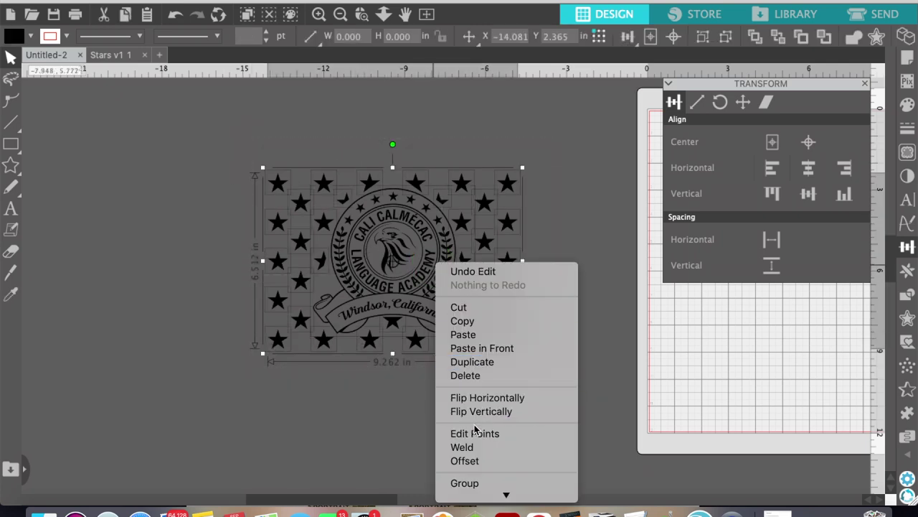
pyautogui.click(465, 483)
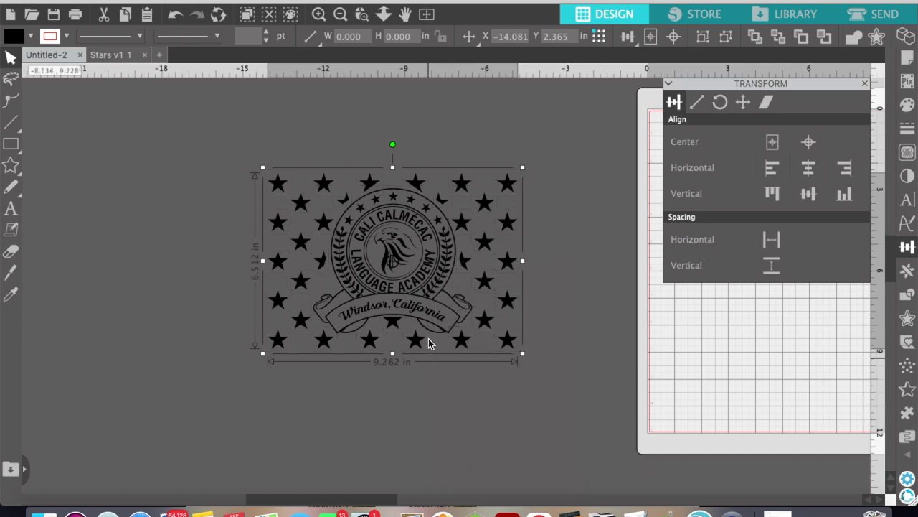
pyautogui.click(553, 236)
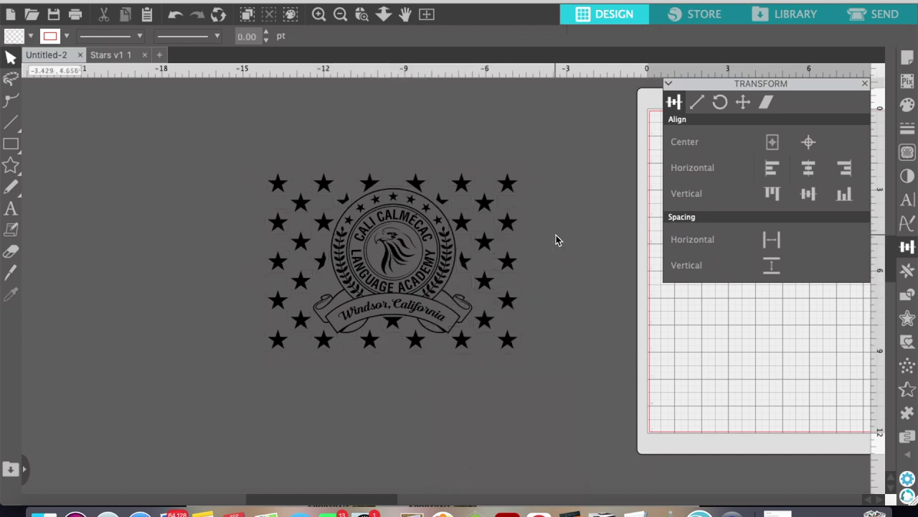
# Save the design to Downloads as SVG file calilogo, then shift the group up-left.
pyautogui.rightClick(405, 225)
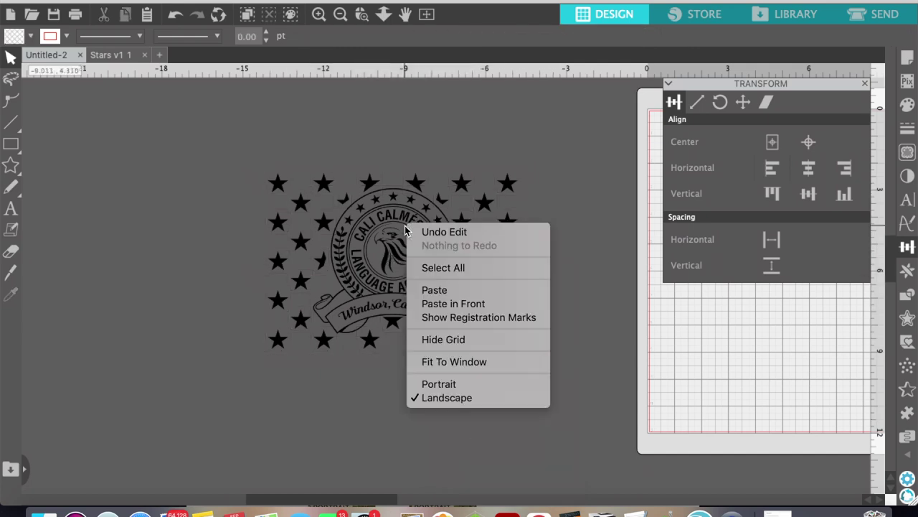
pyautogui.click(361, 115)
pyautogui.click(147, 0)
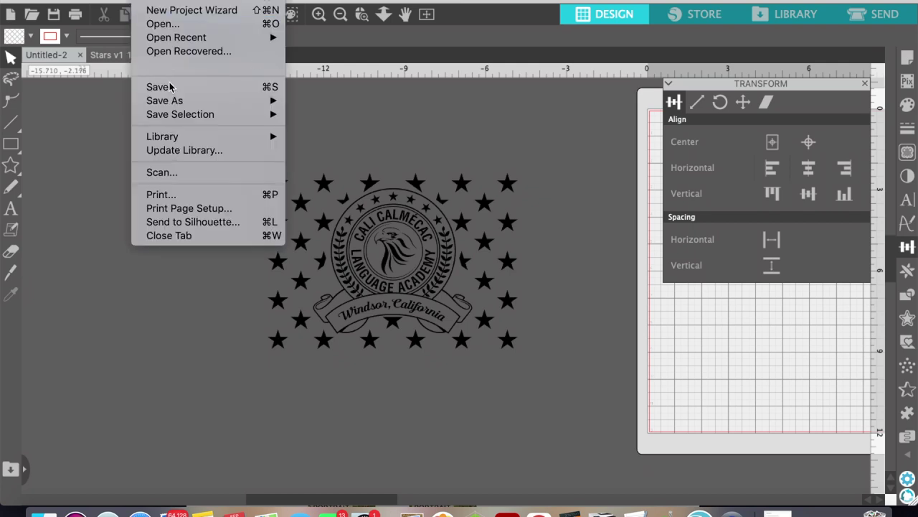
pyautogui.moveTo(169, 104)
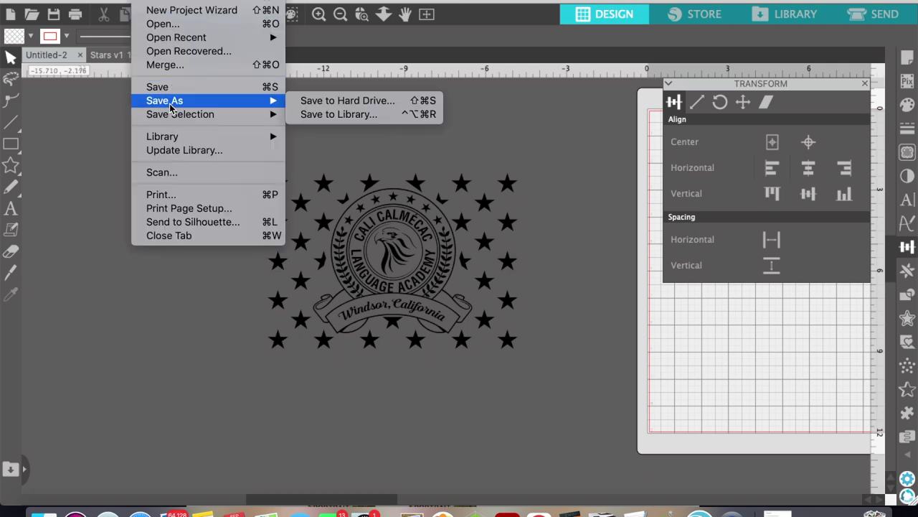
pyautogui.click(352, 104)
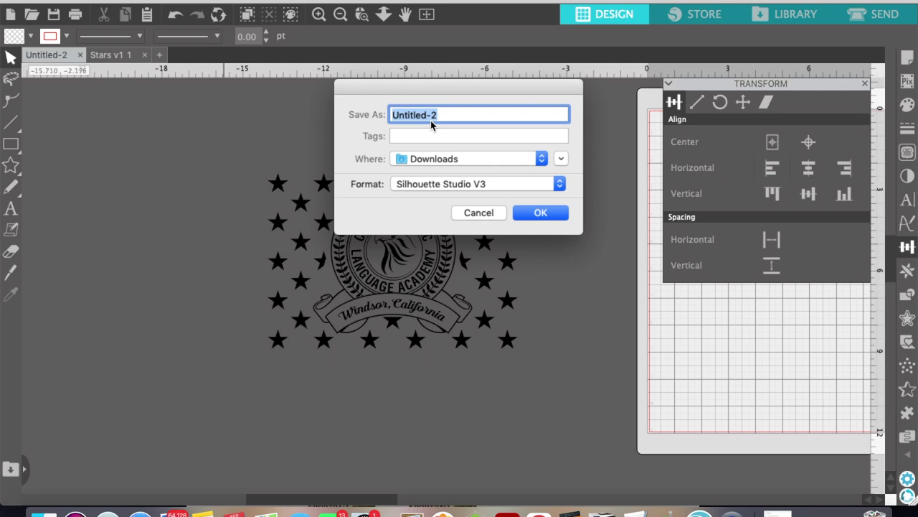
pyautogui.write('calilogo')
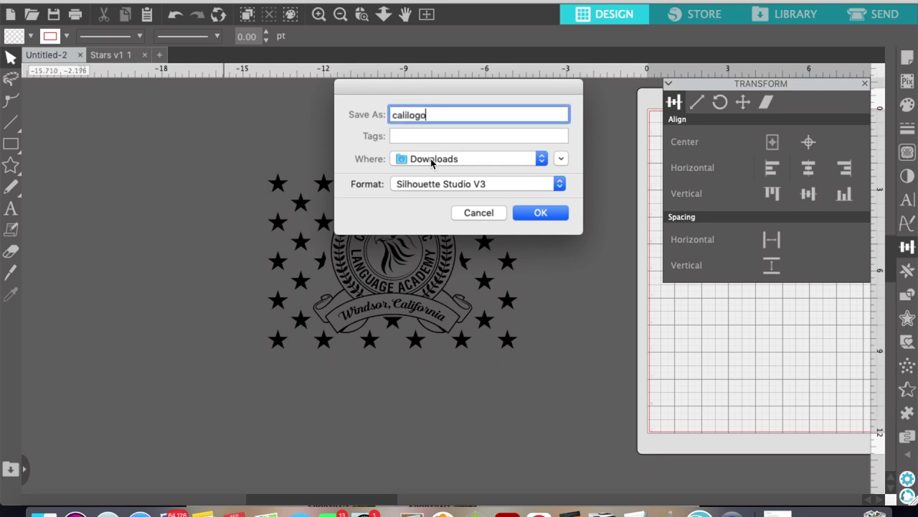
pyautogui.click(419, 187)
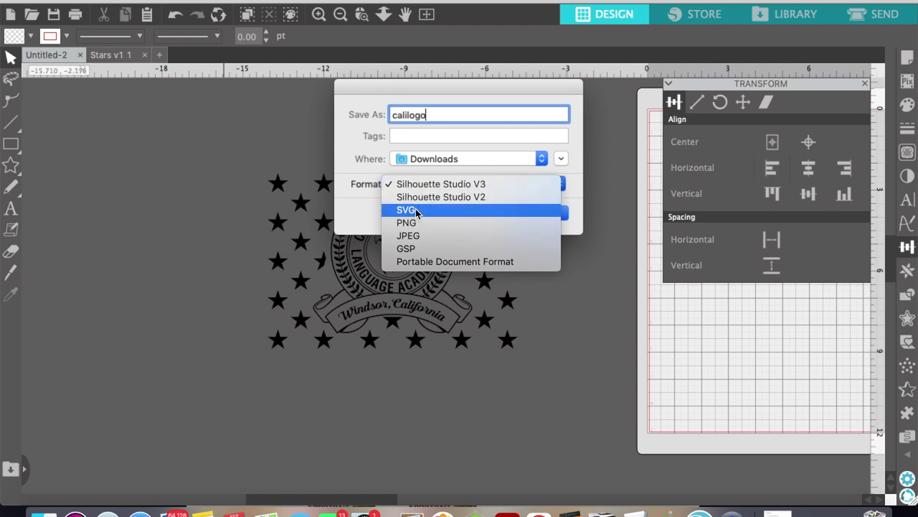
pyautogui.click(417, 211)
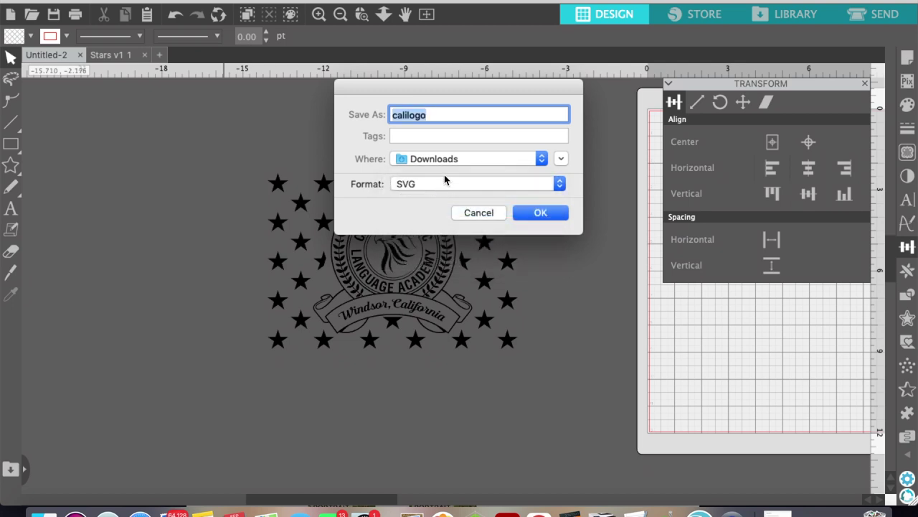
pyautogui.press('Return')
pyautogui.moveTo(380, 232); pyautogui.dragTo(343, 227)
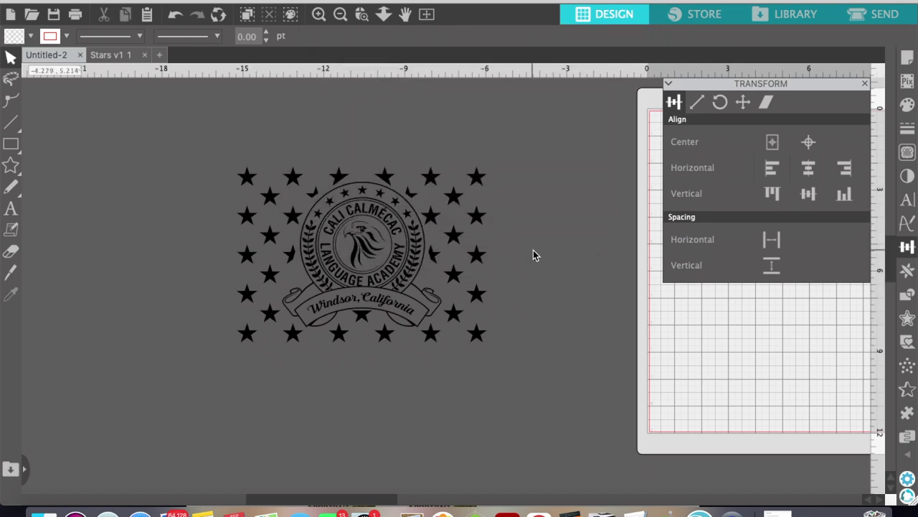